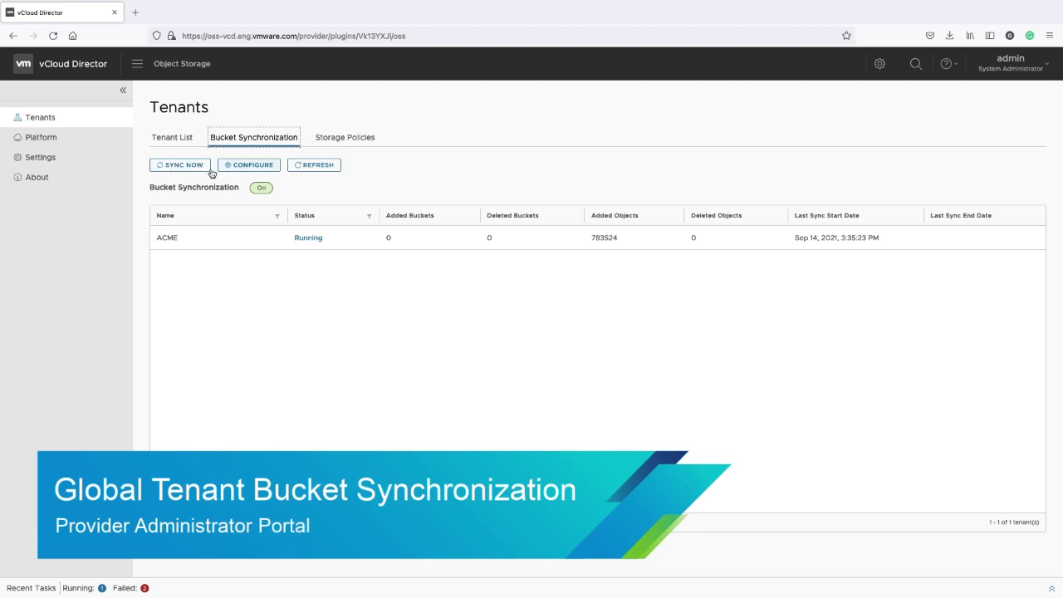
Try the bucket synchronization settings (hours interval, multisite tenants only), then discard the changes
{"action": "left_click", "coordinate": [262, 168]}
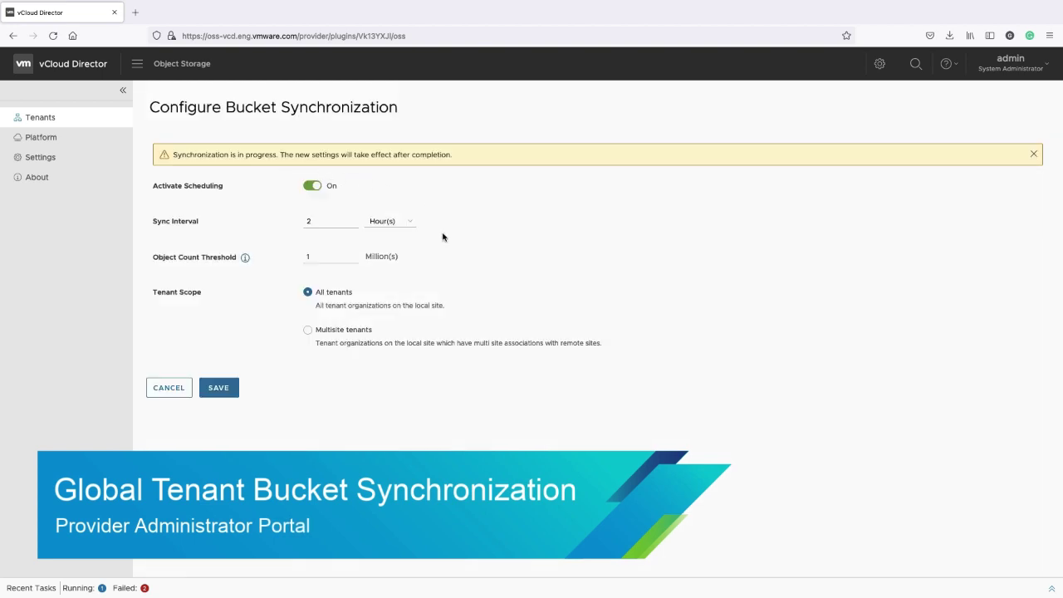
{"action": "left_click", "coordinate": [396, 222]}
{"action": "left_click", "coordinate": [424, 270]}
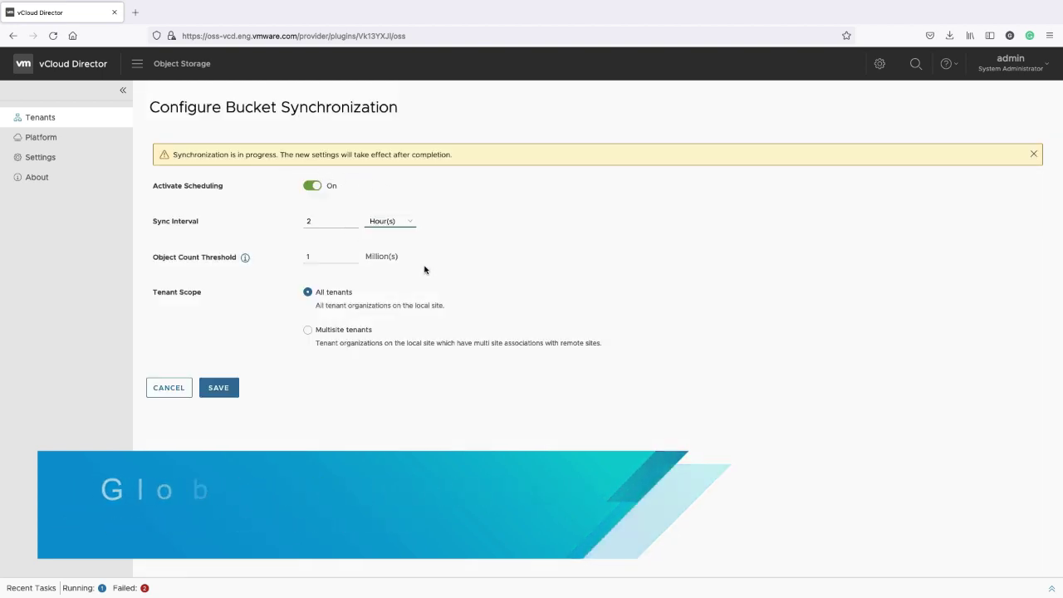
{"action": "mouse_move", "coordinate": [241, 261]}
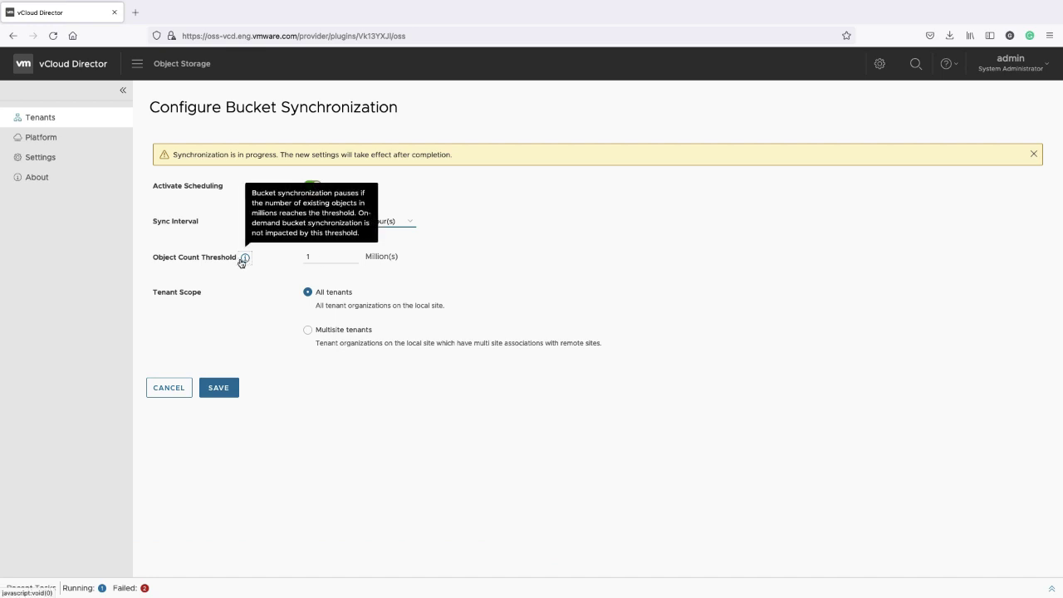
{"action": "left_click", "coordinate": [307, 330]}
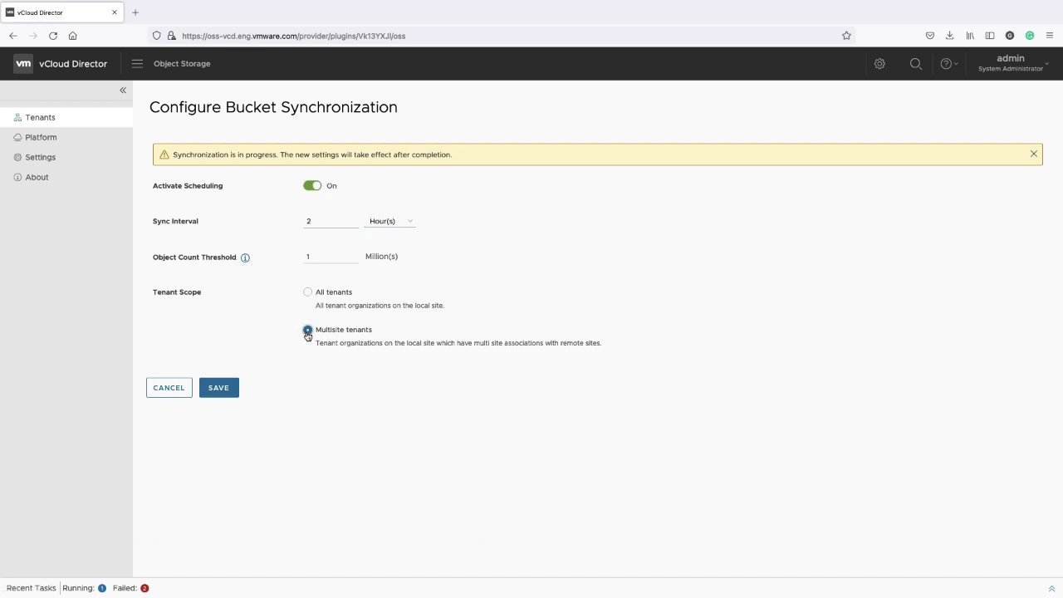
{"action": "left_click", "coordinate": [167, 393]}
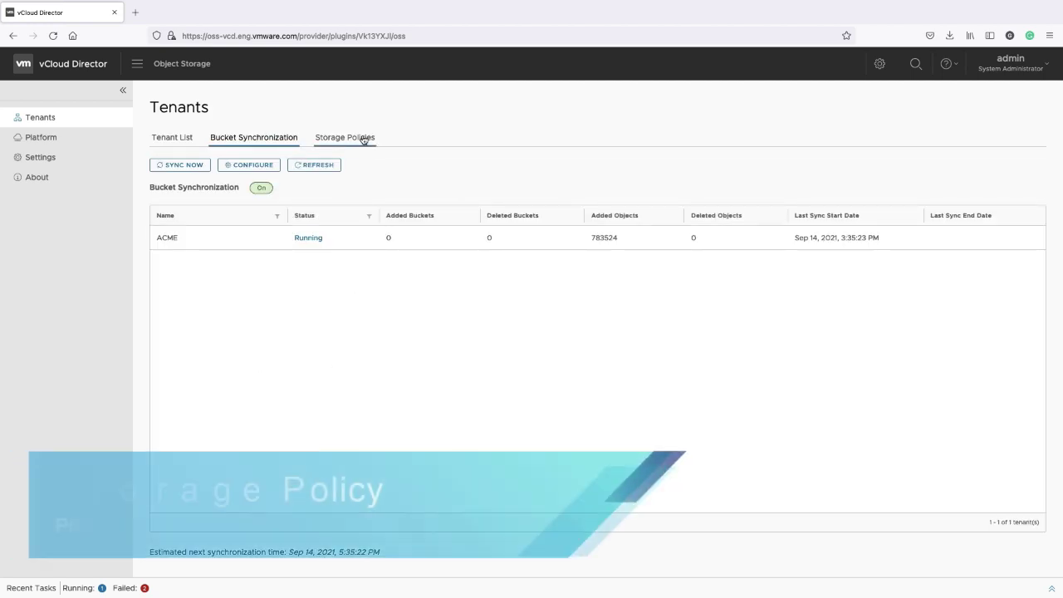
Inspect the storage policies list, including ThisIsDefault's datacenter replicas and available actions
{"action": "left_click", "coordinate": [363, 138]}
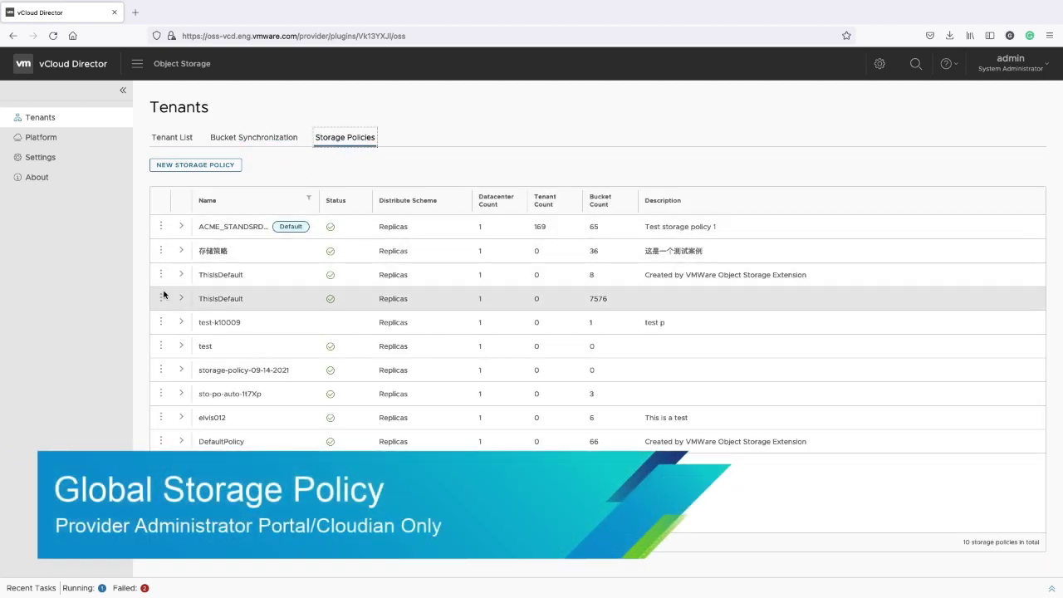
{"action": "left_click", "coordinate": [179, 299]}
{"action": "left_click", "coordinate": [179, 301]}
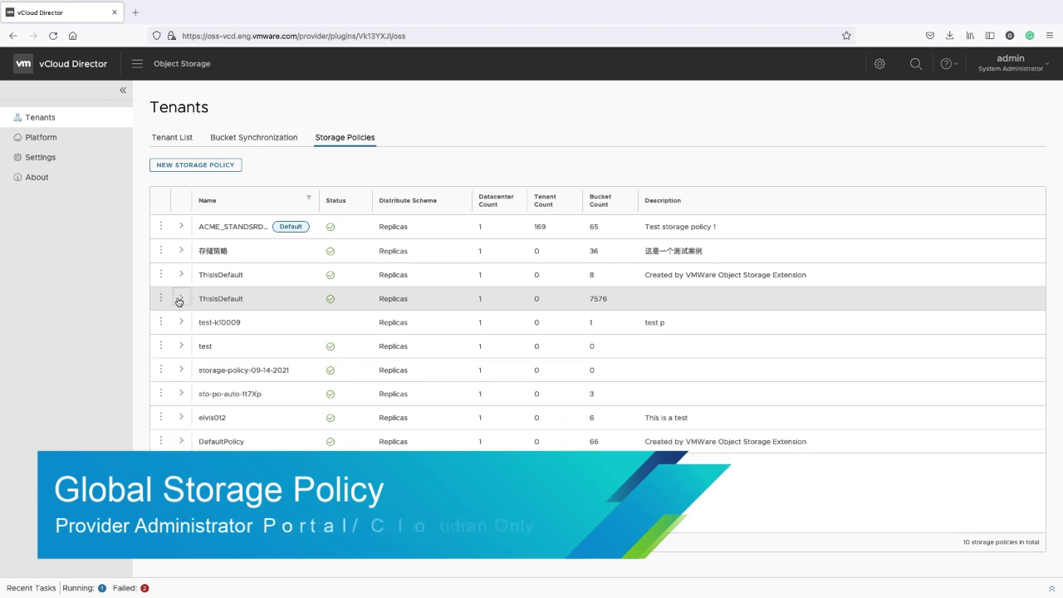
{"action": "left_click", "coordinate": [162, 301]}
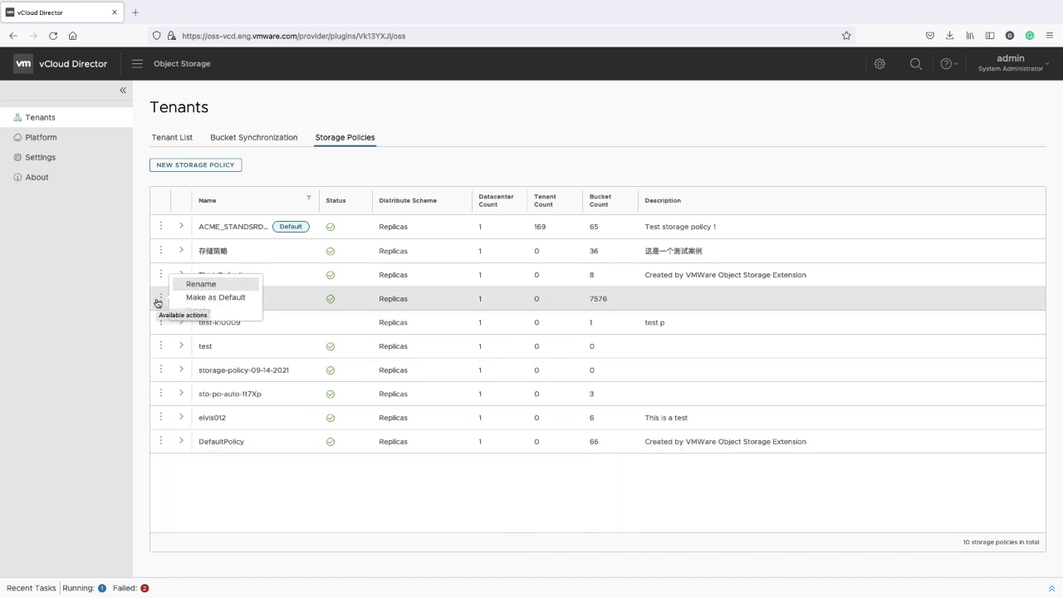
{"action": "left_click", "coordinate": [289, 302]}
Start a new storage policy named st-policy-09-14-2021 on datacenter DC1
{"action": "left_click", "coordinate": [231, 166]}
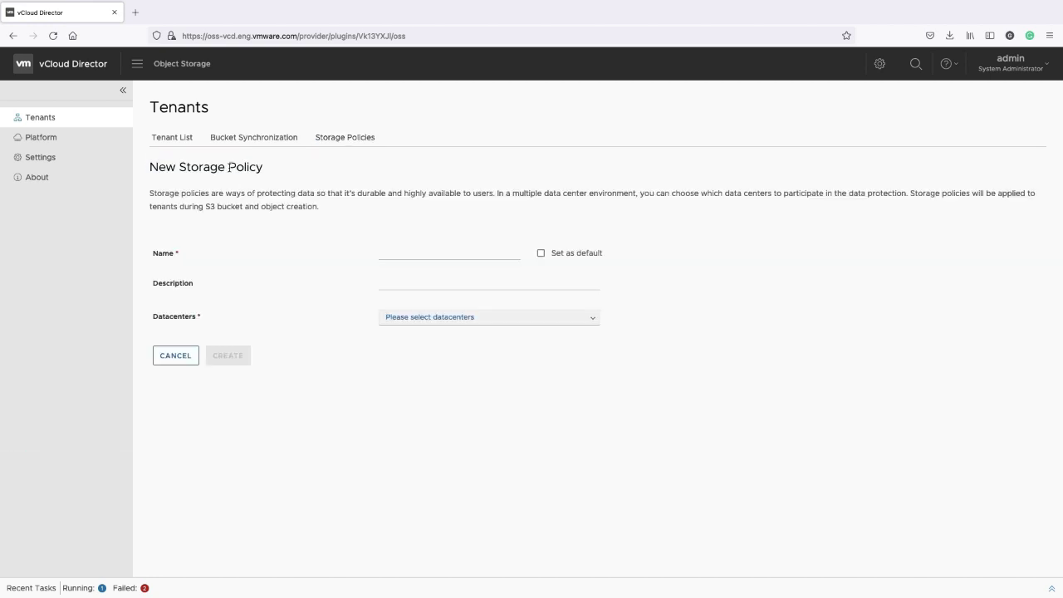
{"action": "left_click", "coordinate": [396, 256]}
{"action": "type", "text": "st-policy-09-14-2021"}
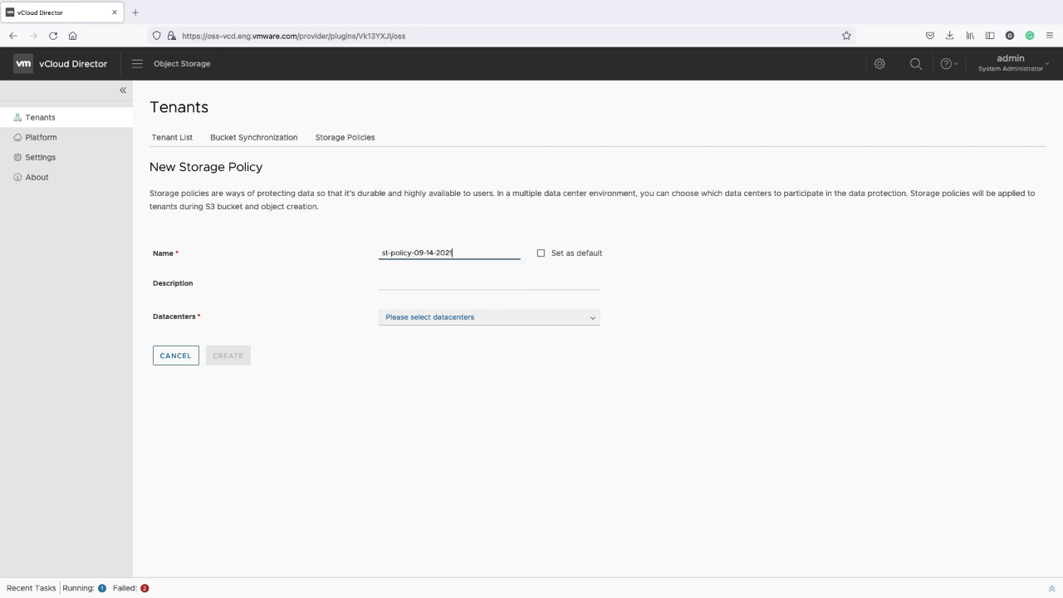
{"action": "left_click", "coordinate": [398, 287]}
{"action": "left_click", "coordinate": [592, 322]}
{"action": "left_click", "coordinate": [419, 341]}
{"action": "left_click", "coordinate": [515, 374]}
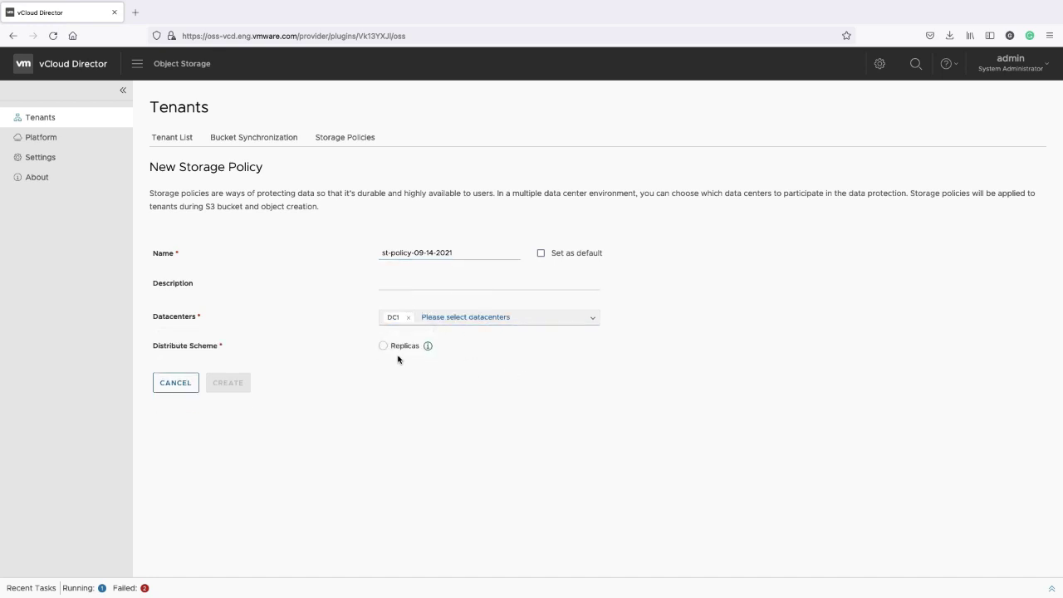
Use the Replicas scheme with 3 replicas, all assigned to DC1, and create the policy
{"action": "left_click", "coordinate": [401, 348]}
{"action": "left_click", "coordinate": [486, 380]}
{"action": "left_click", "coordinate": [482, 413]}
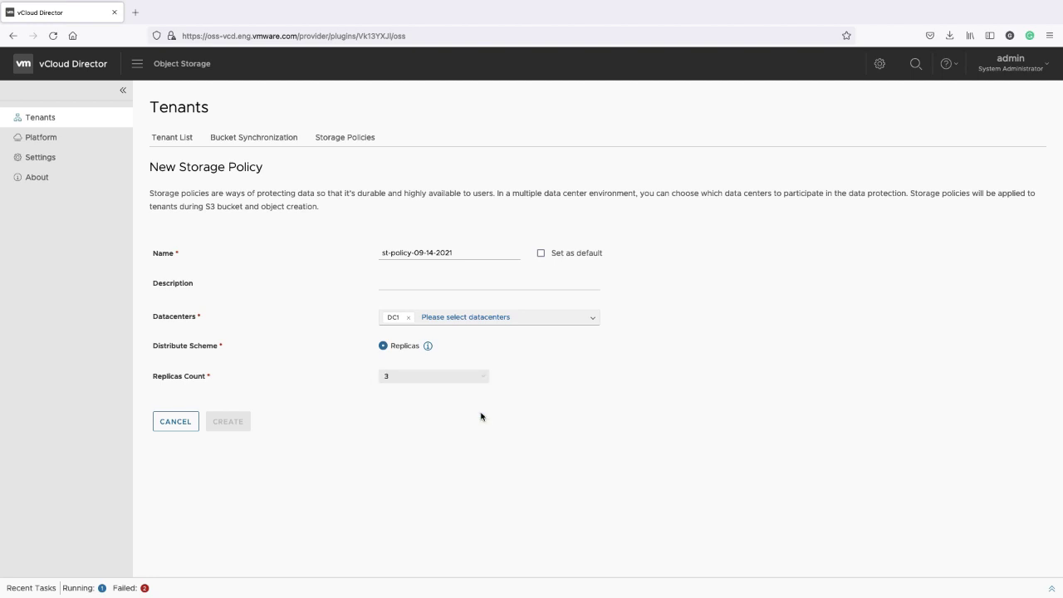
{"action": "left_click", "coordinate": [536, 438]}
{"action": "left_click", "coordinate": [545, 478]}
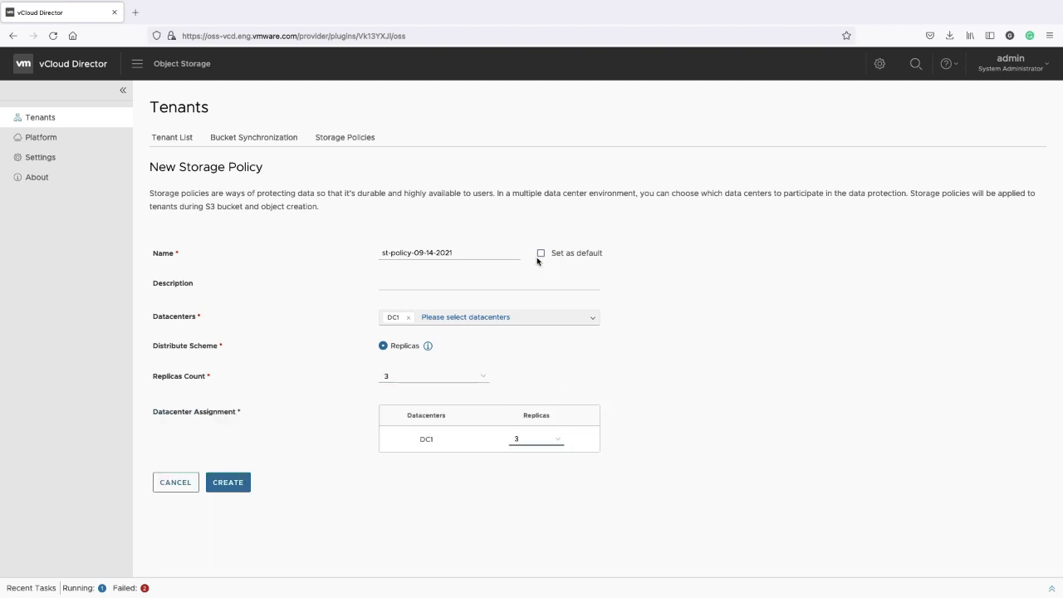
{"action": "left_click", "coordinate": [230, 489]}
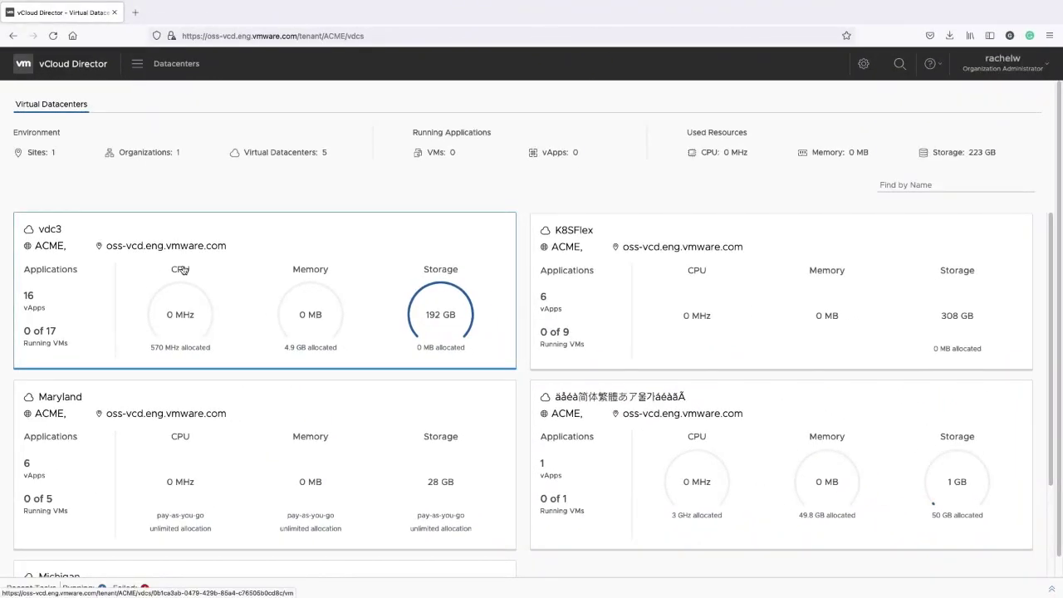
{"action": "left_click", "coordinate": [58, 241]}
{"action": "left_click", "coordinate": [49, 160]}
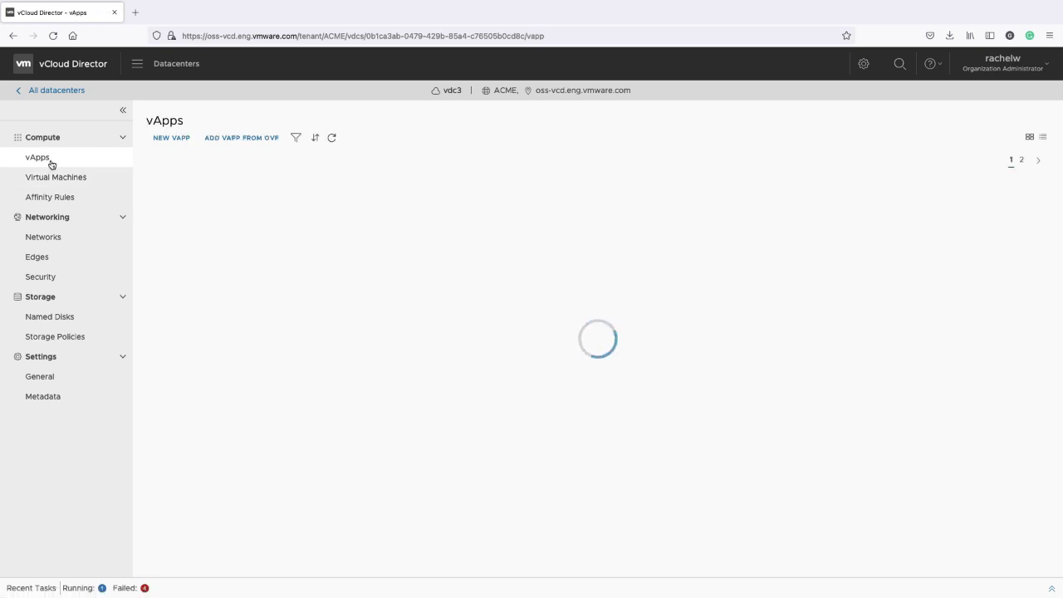
{"action": "left_click", "coordinate": [571, 373]}
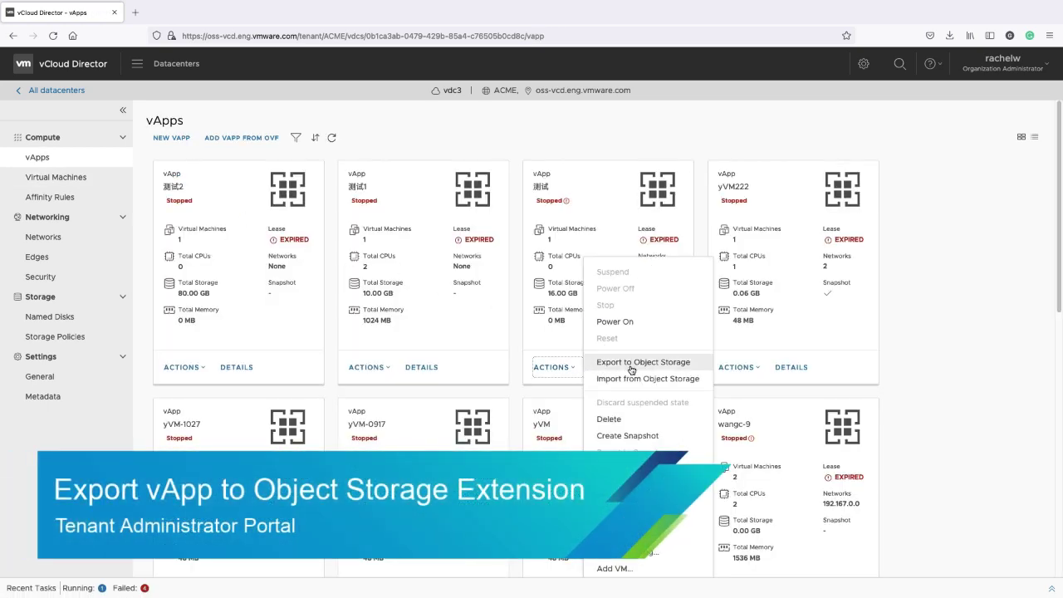
{"action": "left_click", "coordinate": [84, 435]}
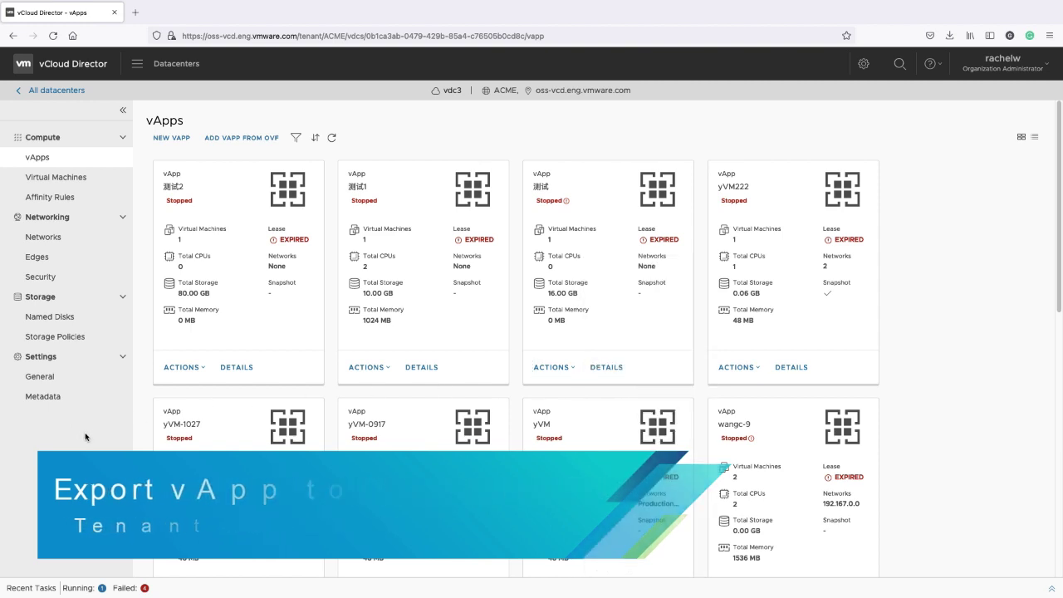
{"action": "left_click", "coordinate": [48, 97]}
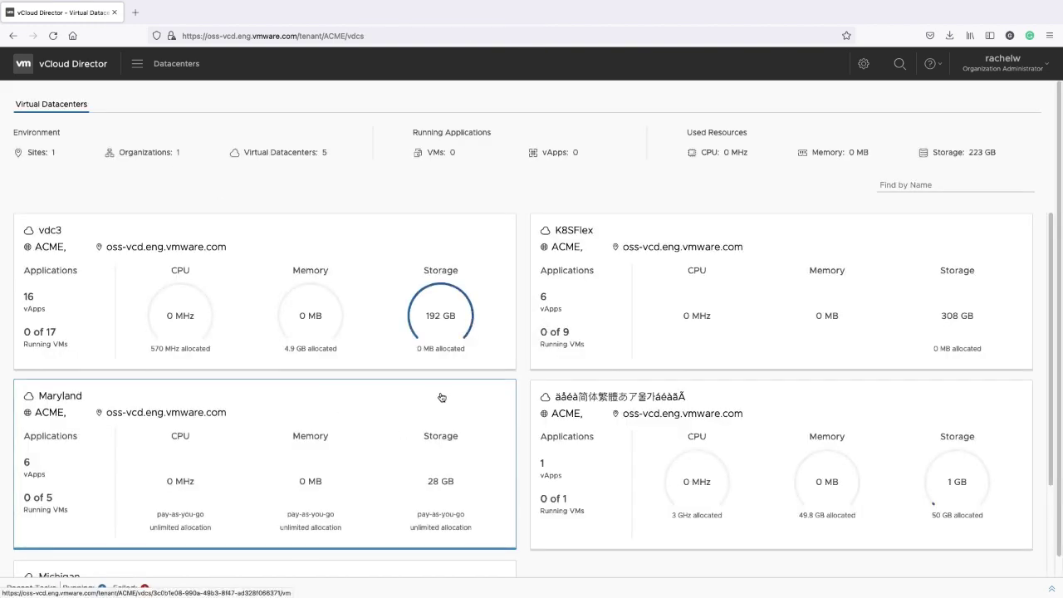
Go to Object Storage's Kubernetes cluster backups and begin protecting unprotected cluster demo-cls
{"action": "left_click", "coordinate": [138, 71]}
{"action": "left_click", "coordinate": [159, 249]}
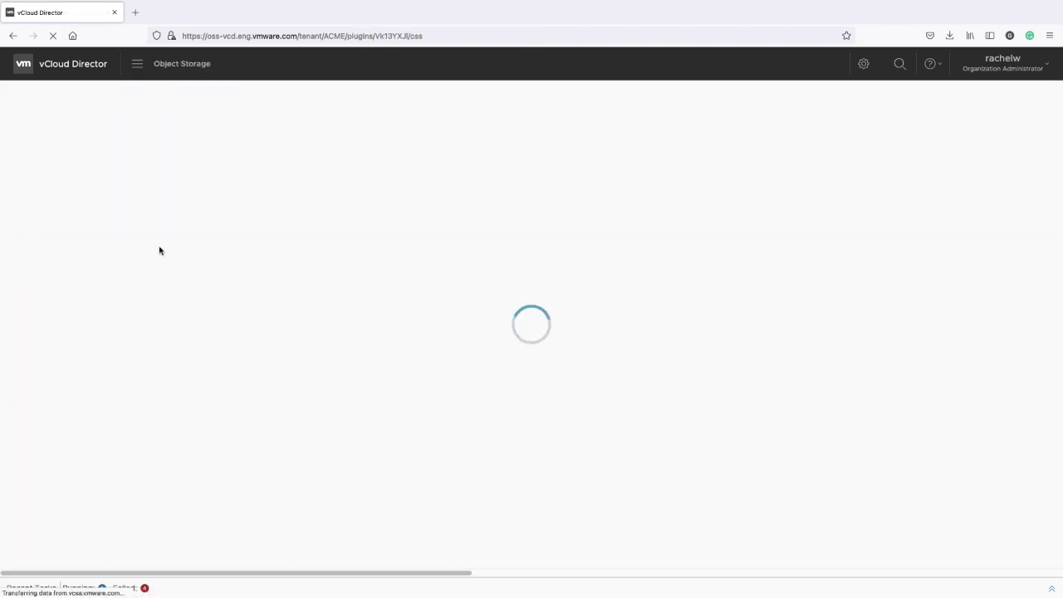
{"action": "left_click", "coordinate": [91, 182]}
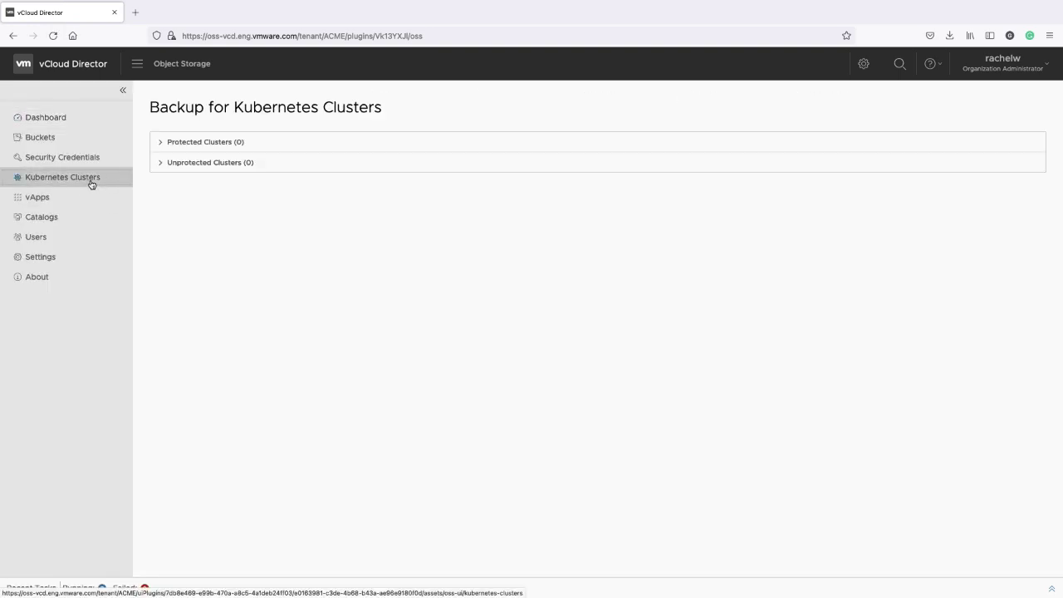
{"action": "left_click", "coordinate": [197, 168]}
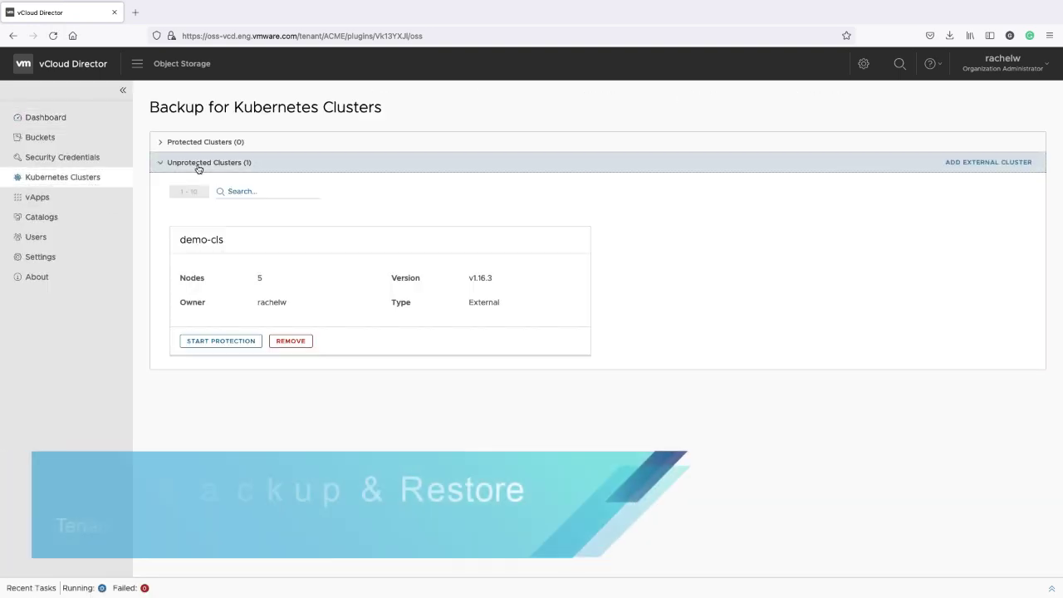
{"action": "left_click", "coordinate": [219, 340]}
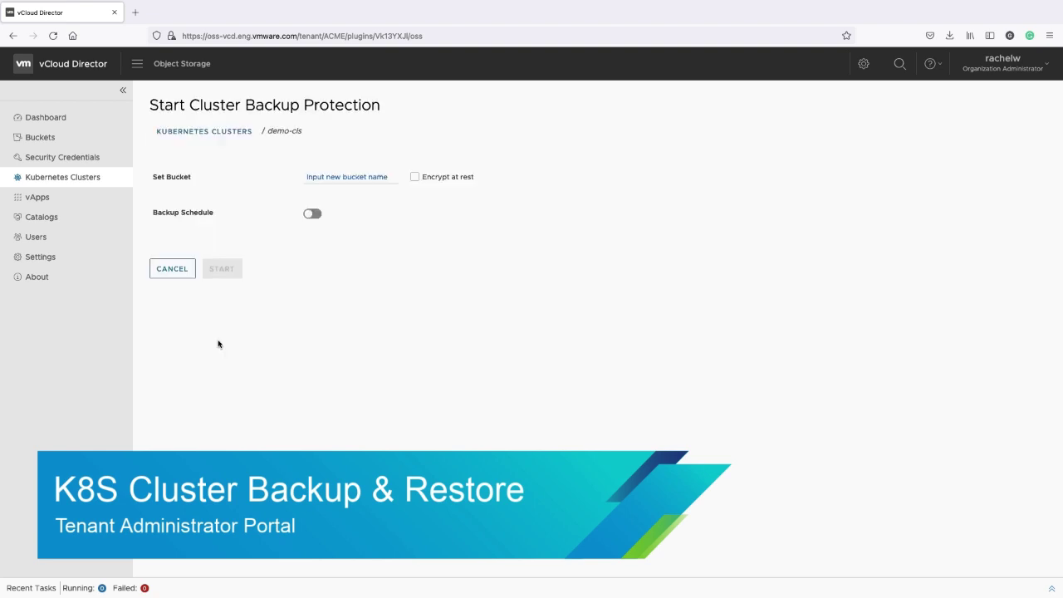
Set bucket test-bucket-k8s and a backup schedule every 10 days at 20:21:34, 30-day TTL
{"action": "left_click", "coordinate": [317, 177]}
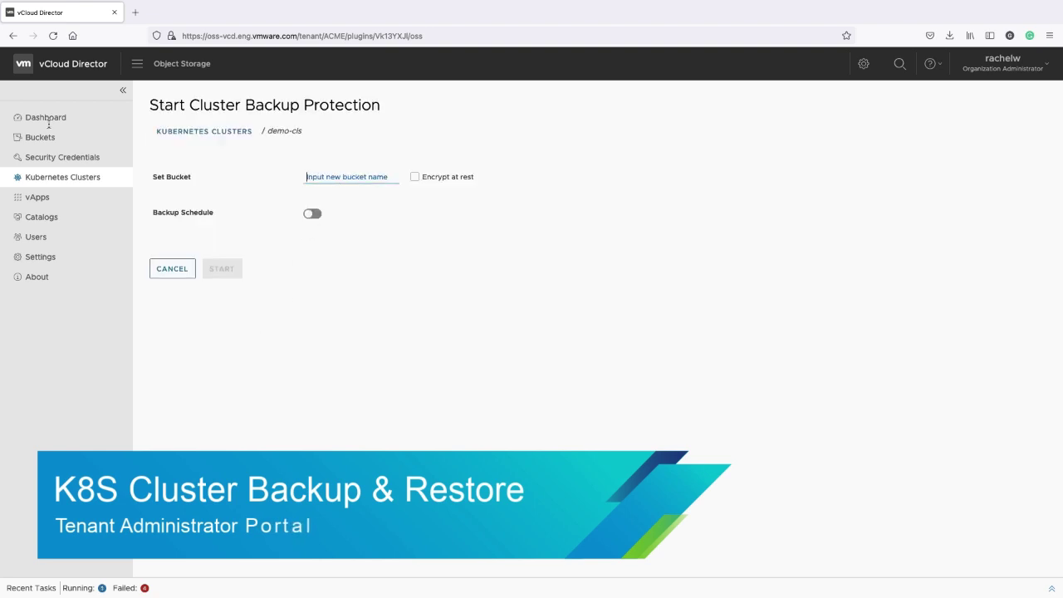
{"action": "type", "text": "test"}
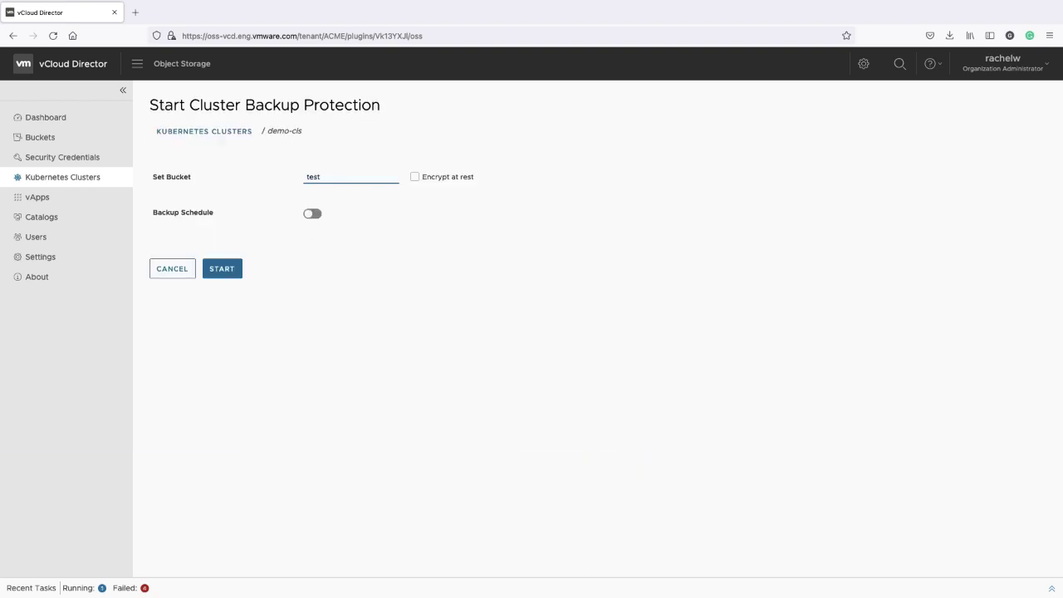
{"action": "type", "text": "-bucket-k8s"}
{"action": "left_click", "coordinate": [319, 217]}
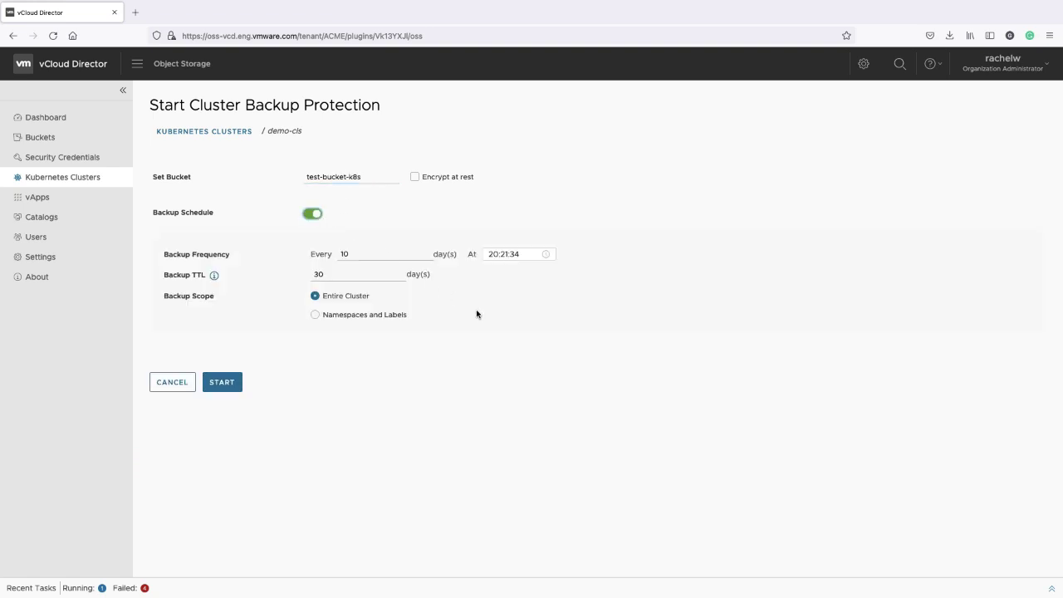
{"action": "left_click", "coordinate": [530, 255]}
{"action": "left_click", "coordinate": [476, 270]}
{"action": "left_click", "coordinate": [378, 256]}
{"action": "left_click", "coordinate": [376, 275]}
{"action": "mouse_move", "coordinate": [213, 280]}
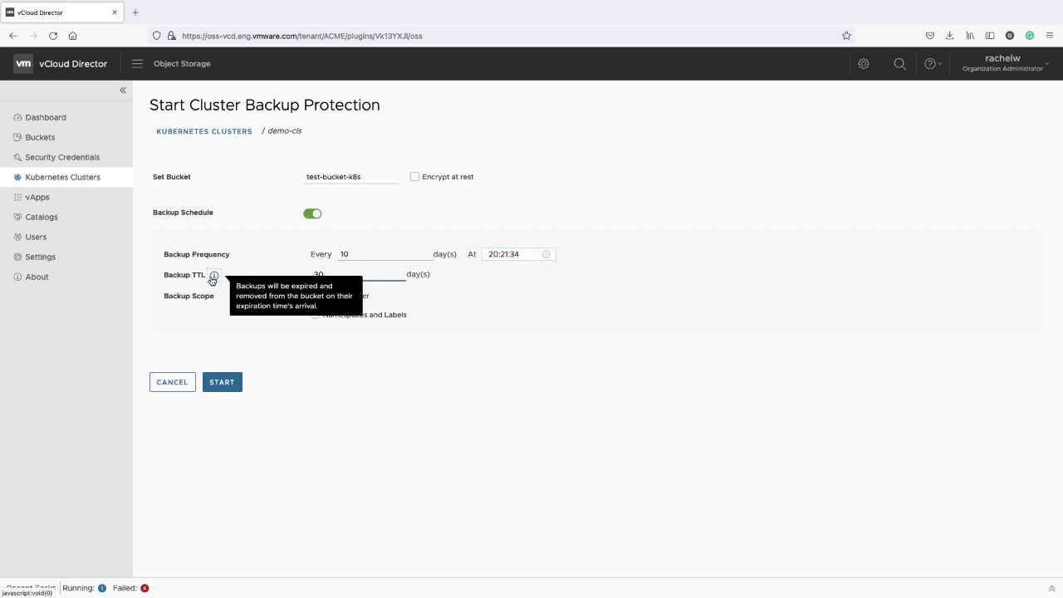
Scope the backup to kube-public, a velero namespace, vmware-alp-system and vmware-alp-workload
{"action": "left_click", "coordinate": [356, 316]}
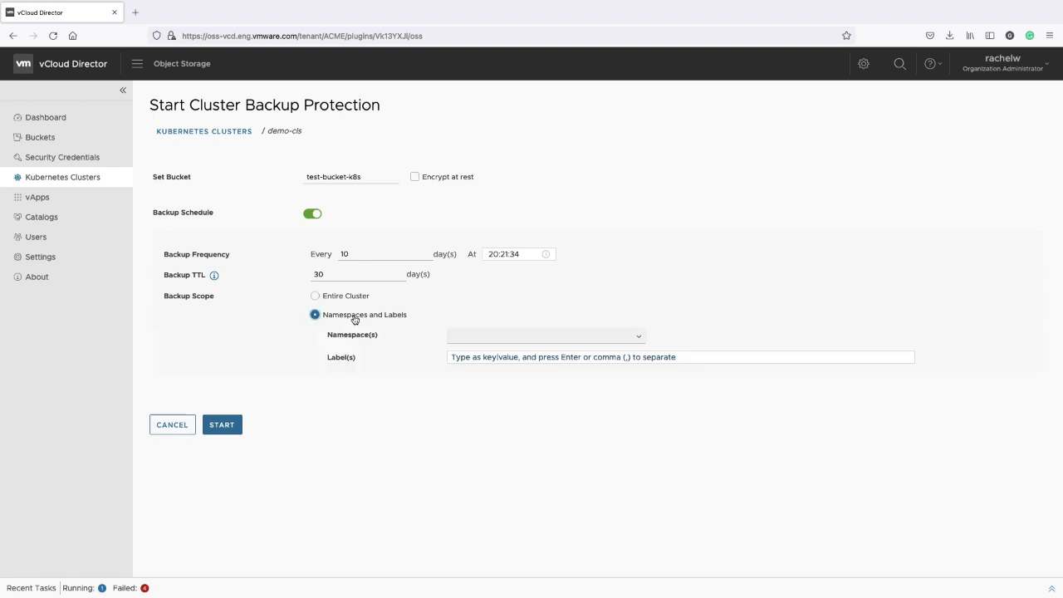
{"action": "left_click", "coordinate": [641, 338]}
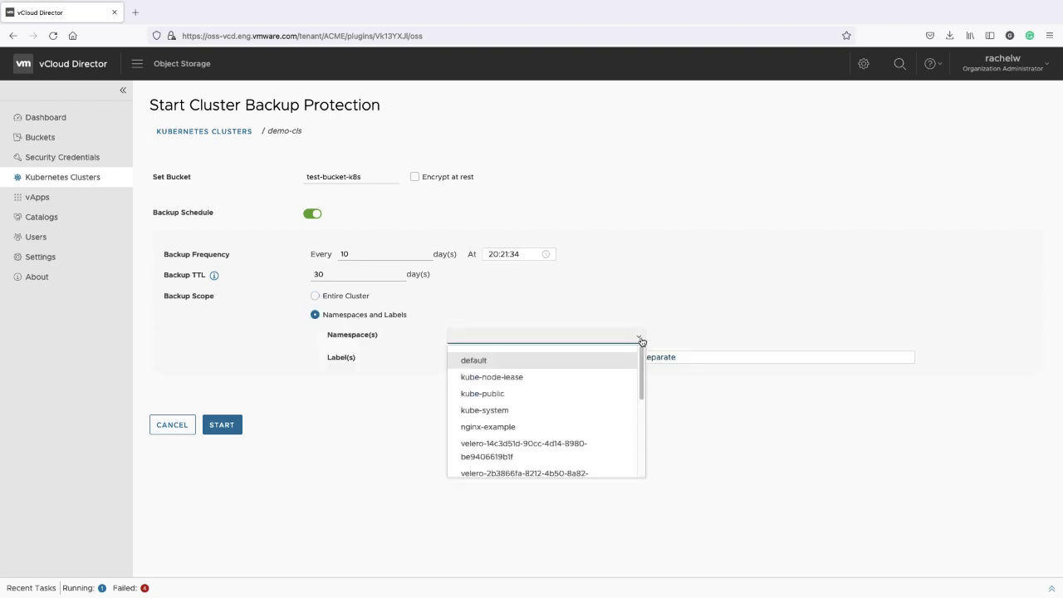
{"action": "scroll", "coordinate": [593, 395], "scroll_direction": "down", "scroll_amount": 4}
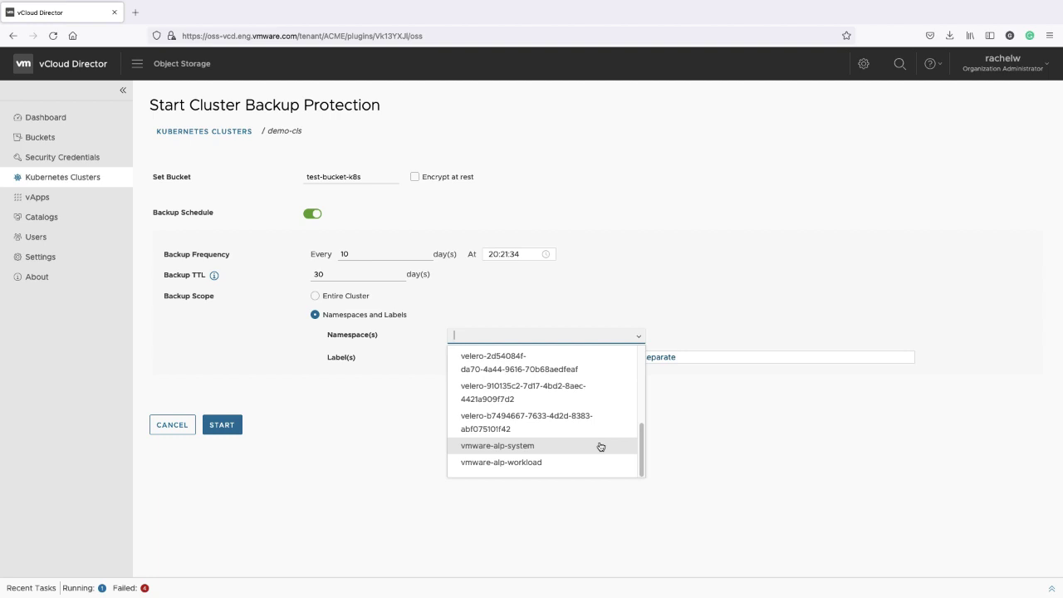
{"action": "scroll", "coordinate": [601, 444], "scroll_direction": "up", "scroll_amount": 5}
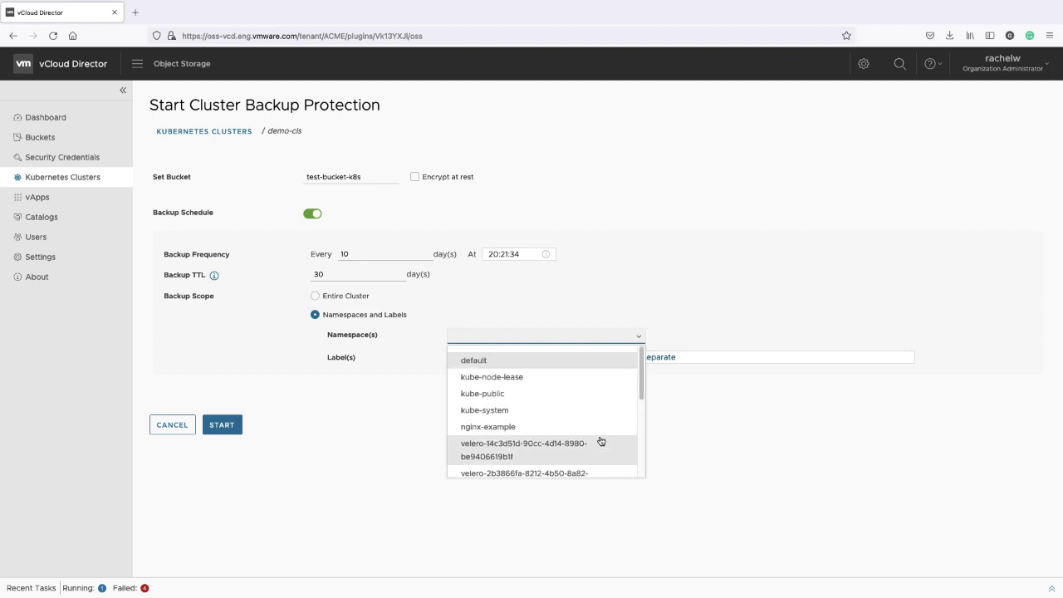
{"action": "left_click", "coordinate": [584, 396]}
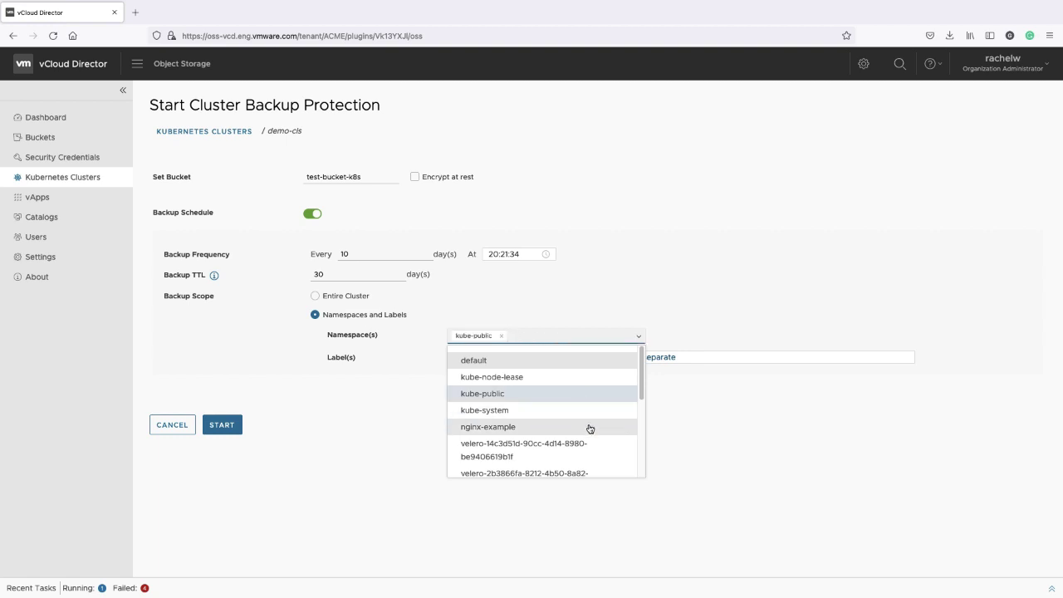
{"action": "scroll", "coordinate": [588, 427], "scroll_direction": "down", "scroll_amount": 2}
{"action": "left_click", "coordinate": [590, 427]}
{"action": "scroll", "coordinate": [589, 427], "scroll_direction": "down", "scroll_amount": 2}
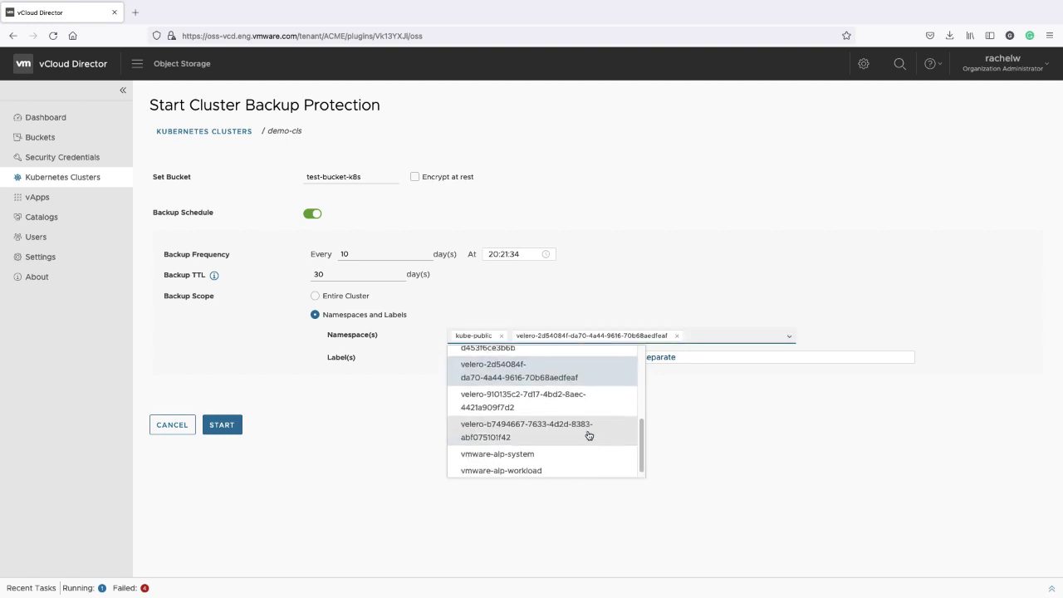
{"action": "left_click", "coordinate": [591, 446]}
{"action": "left_click", "coordinate": [594, 463]}
{"action": "left_click", "coordinate": [736, 495]}
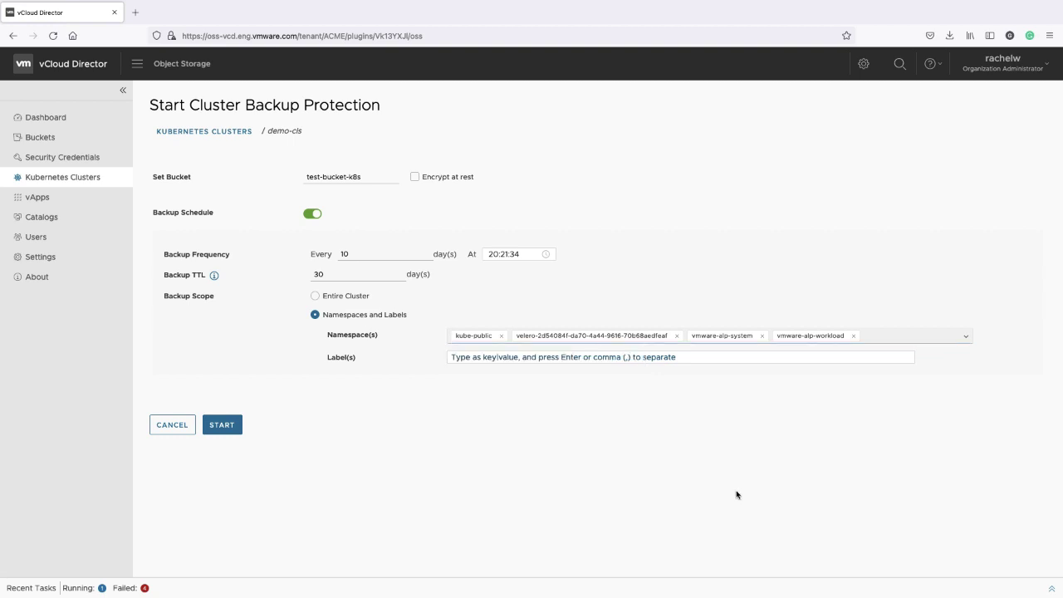
Leave backup labels empty and start protection for demo-cls
{"action": "left_click", "coordinate": [554, 358]}
{"action": "left_click", "coordinate": [553, 470]}
{"action": "left_click", "coordinate": [228, 430]}
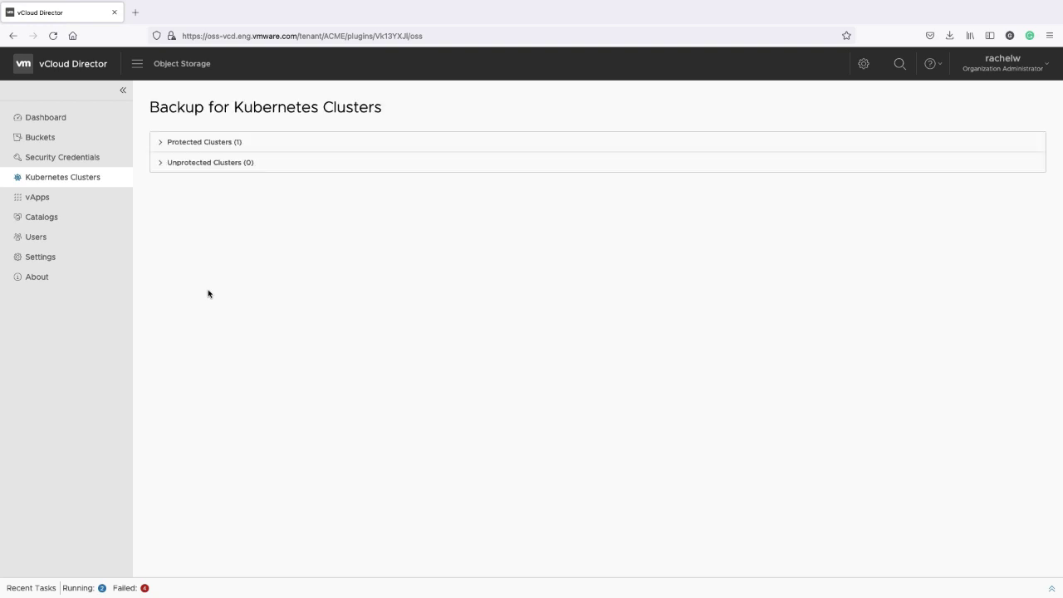
Refresh Protected Clusters until demo-cls shows In Protection with a completed backup, then view Buckets
{"action": "left_click", "coordinate": [188, 145]}
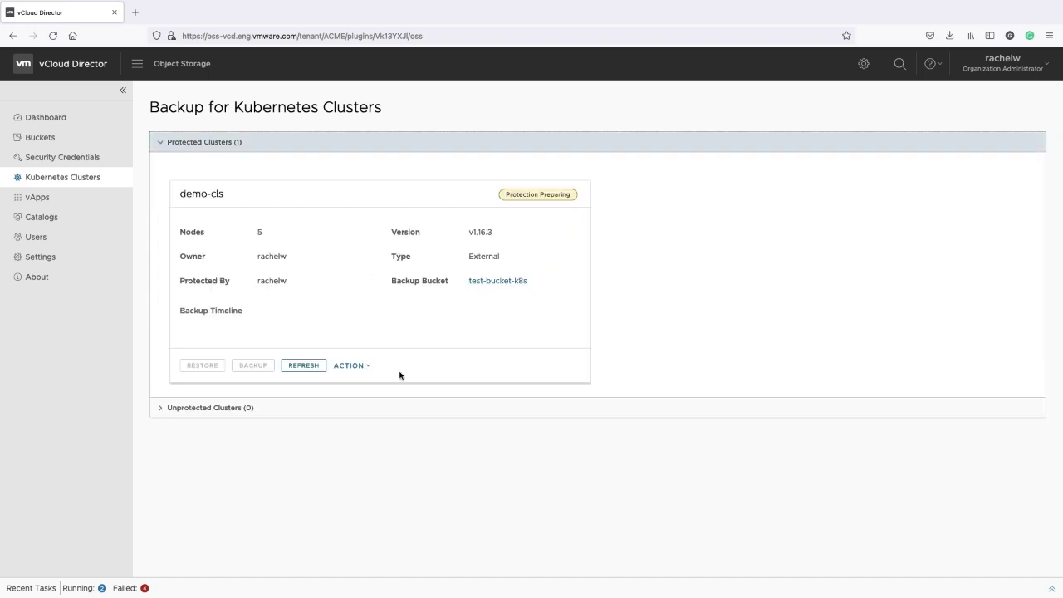
{"action": "left_click", "coordinate": [309, 369]}
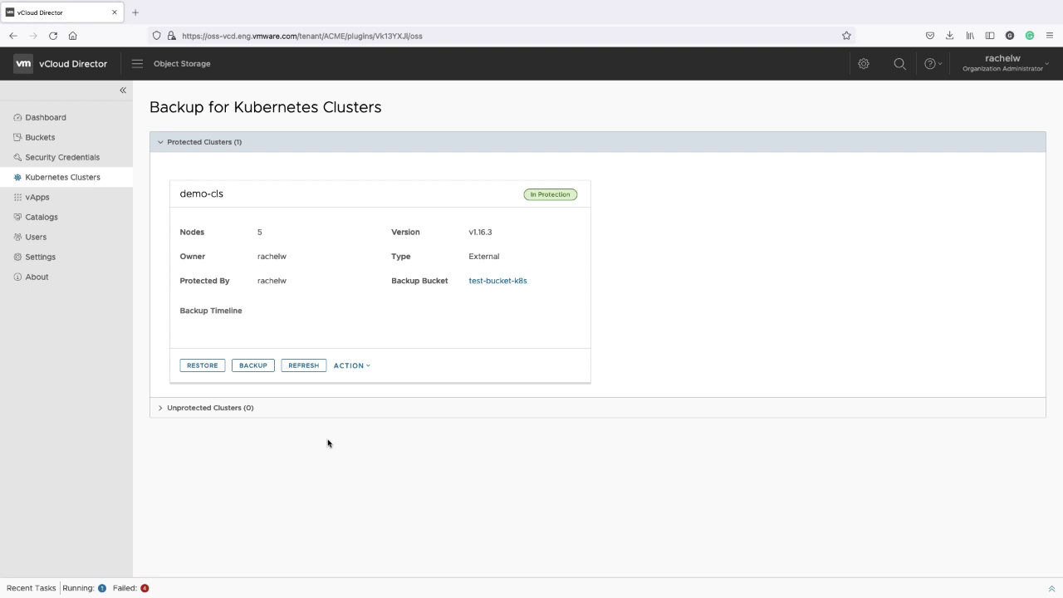
{"action": "left_click", "coordinate": [317, 369]}
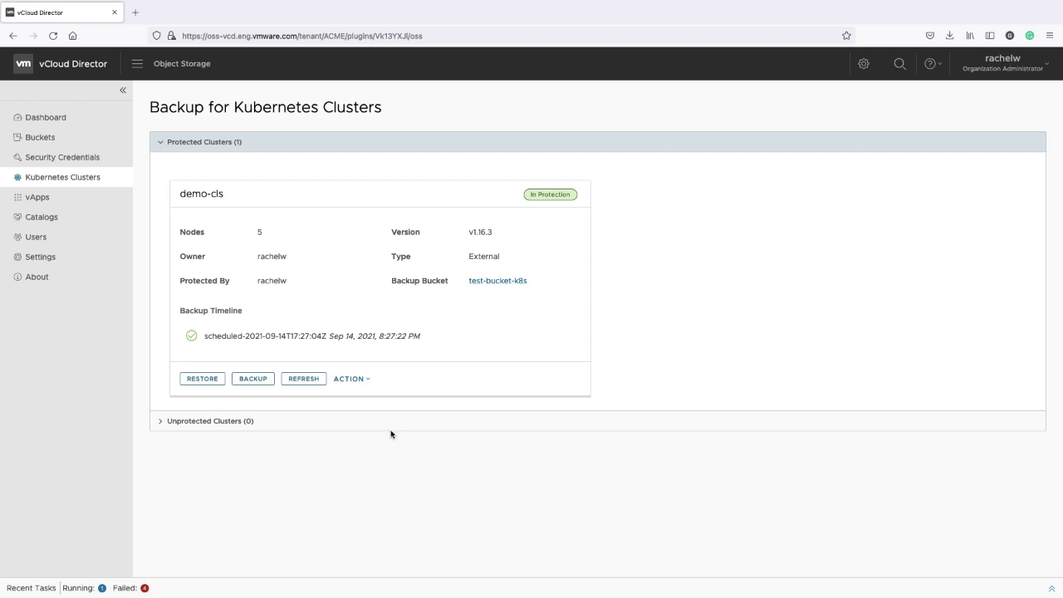
{"action": "left_click", "coordinate": [40, 137]}
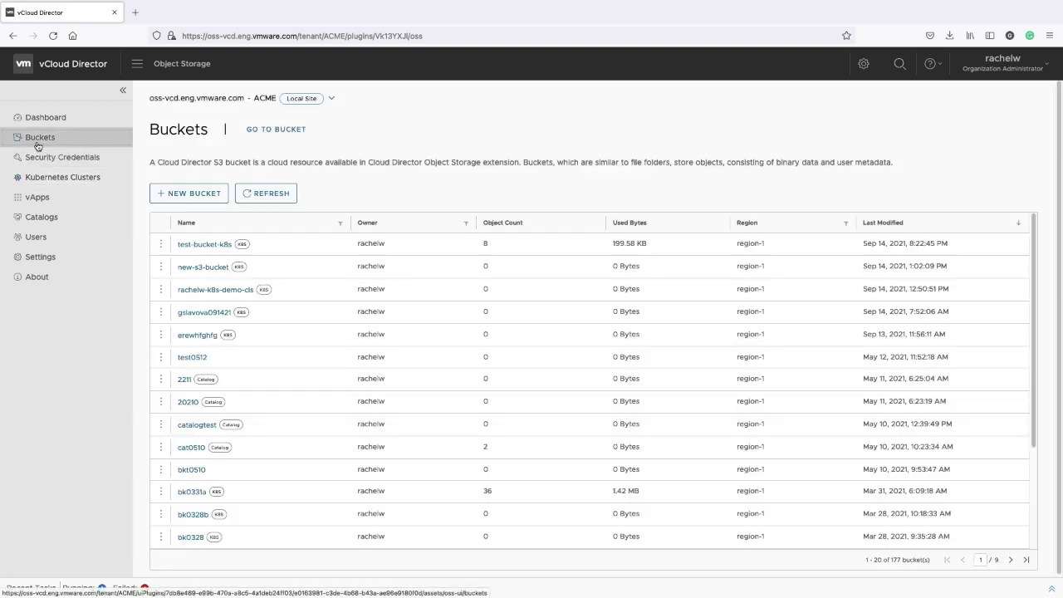
View the resource-list file in test-bucket-k8s/backups/default-schedule, then return to protected demo-cls
{"action": "left_click", "coordinate": [200, 248]}
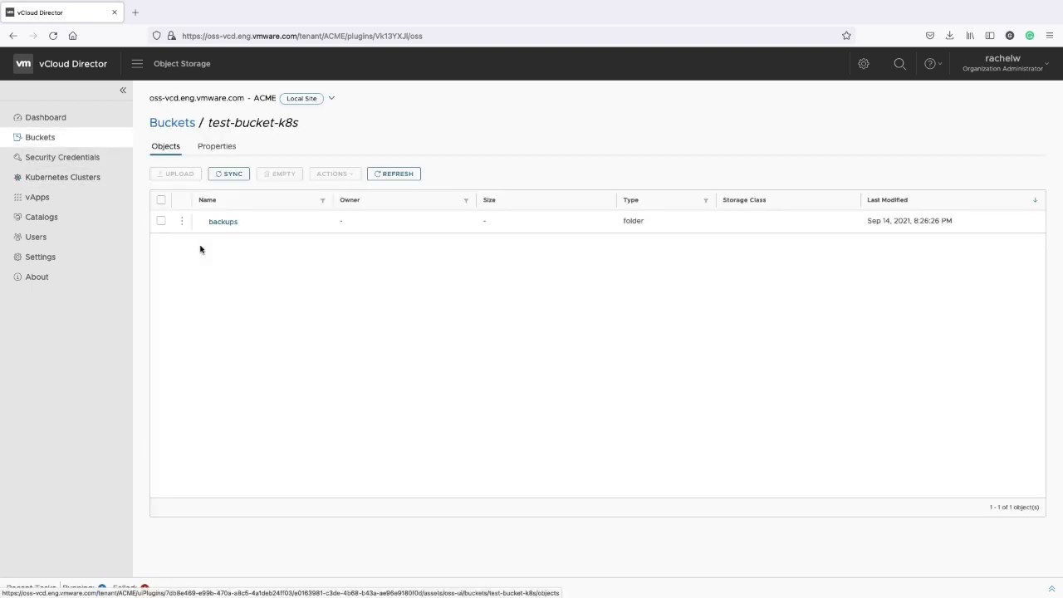
{"action": "left_click", "coordinate": [221, 222]}
{"action": "left_click", "coordinate": [249, 224]}
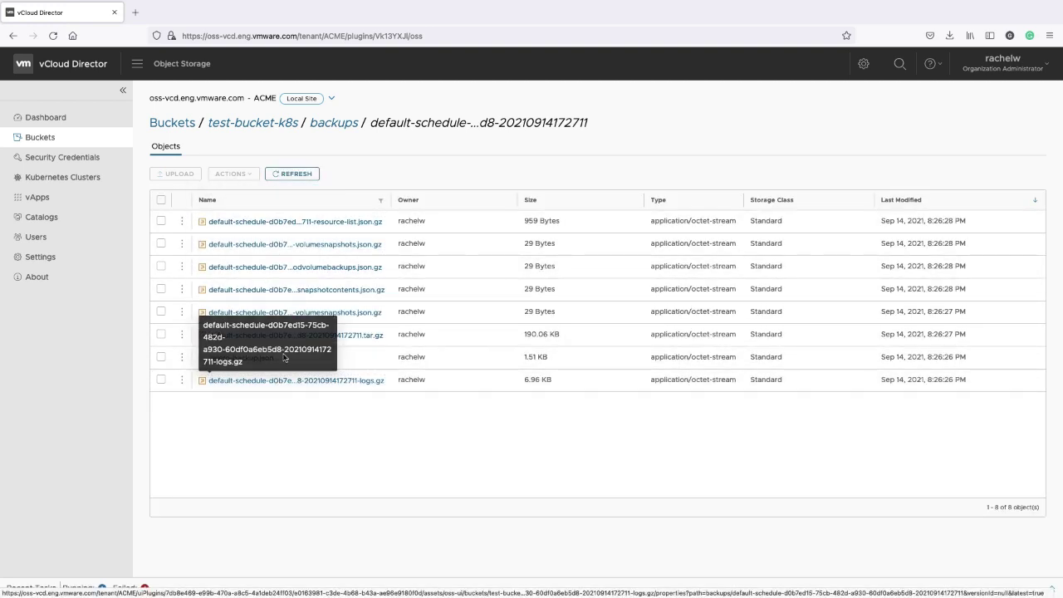
{"action": "left_click", "coordinate": [296, 222]}
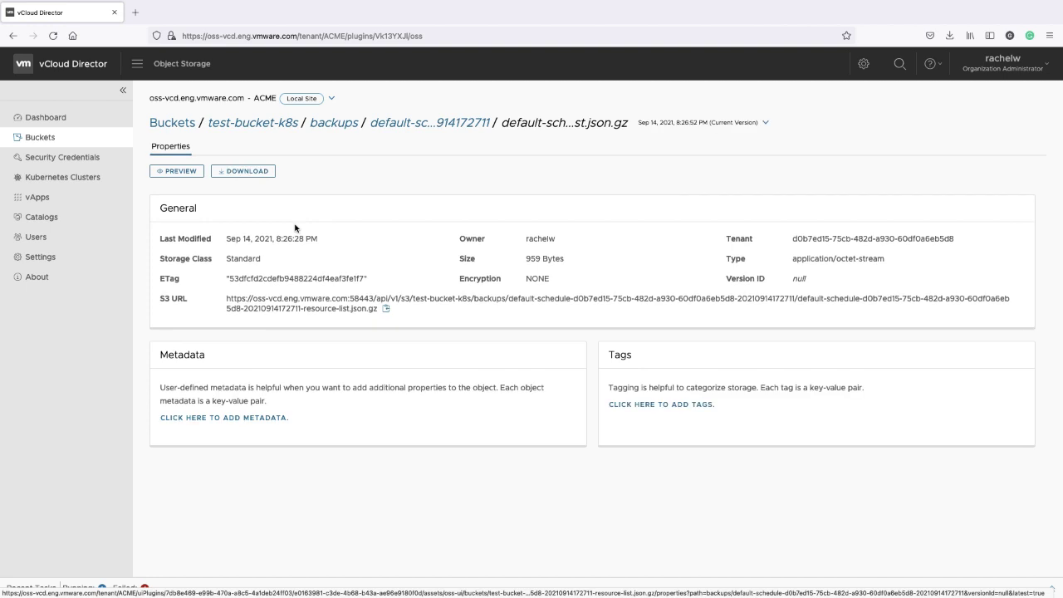
{"action": "left_click", "coordinate": [77, 178]}
{"action": "left_click", "coordinate": [213, 143]}
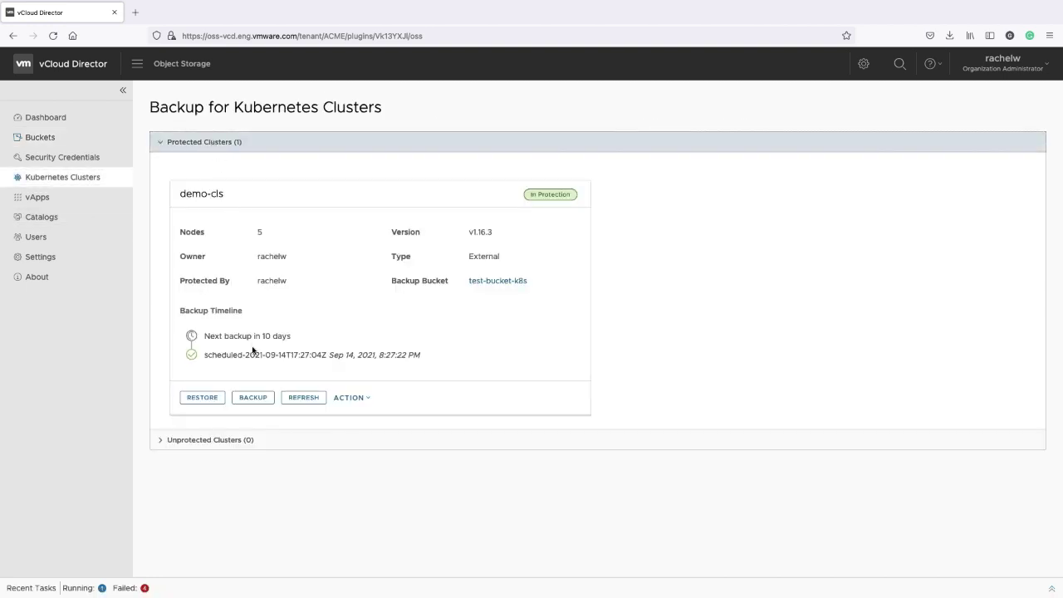
{"action": "left_click", "coordinate": [351, 398]}
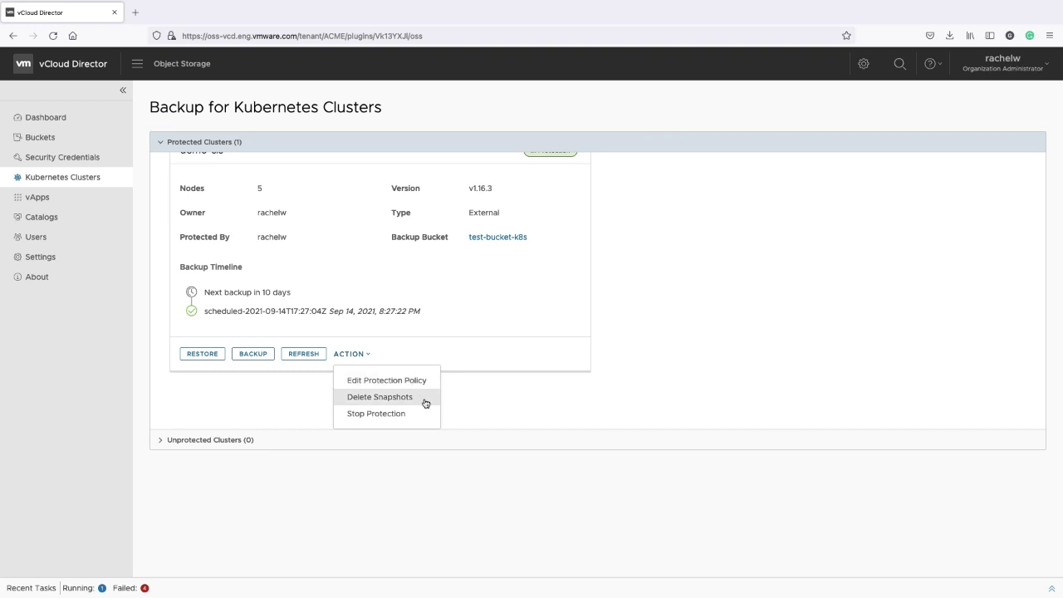
{"action": "left_click", "coordinate": [420, 383]}
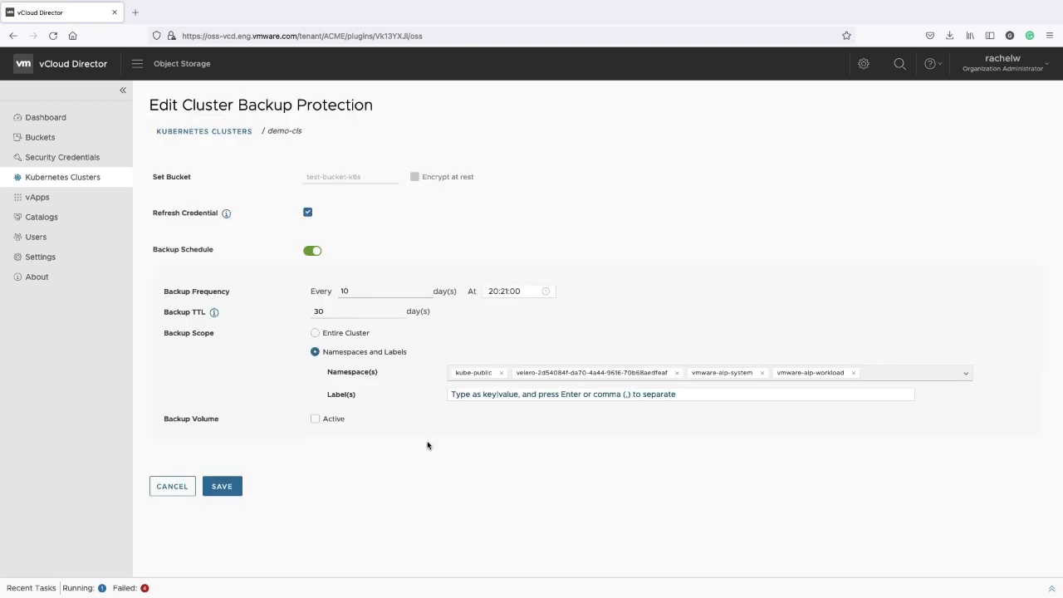
{"action": "left_click", "coordinate": [174, 489]}
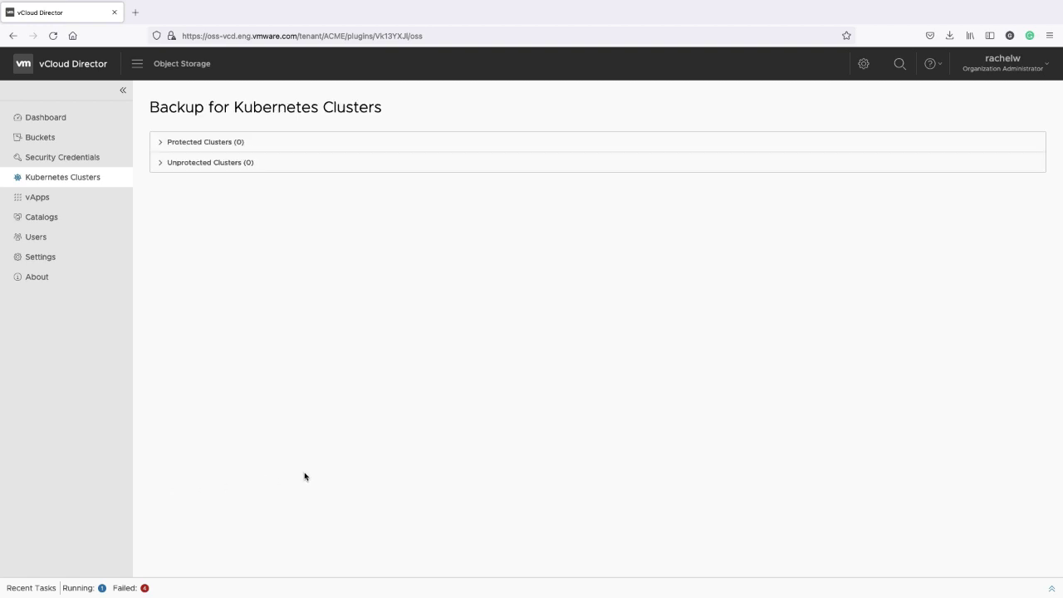
{"action": "left_click", "coordinate": [232, 151]}
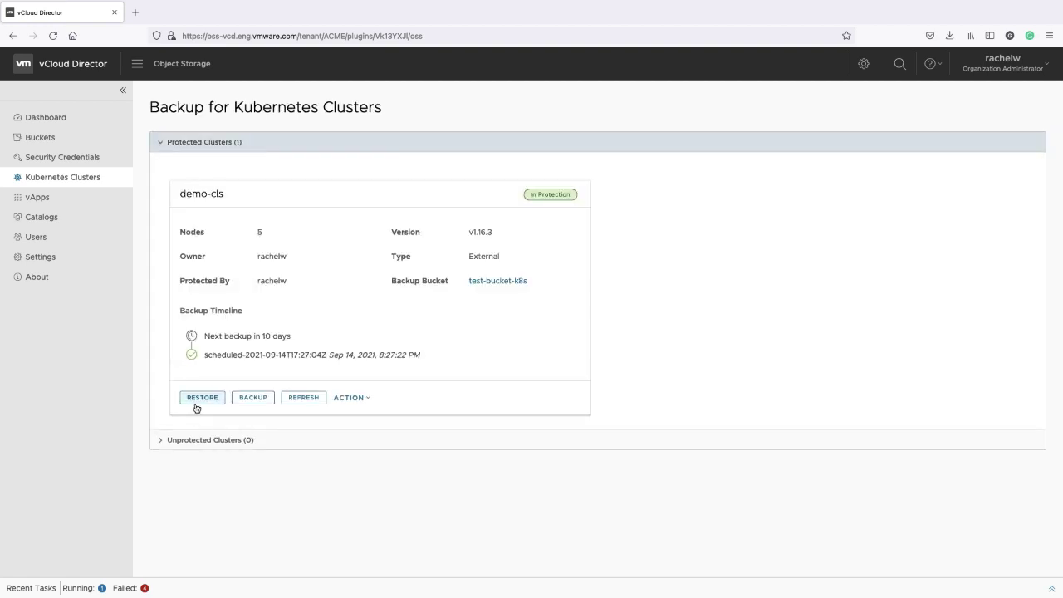
Restore demo-cls from its Sep 14, 2021 scheduled backup and refresh until it finishes
{"action": "left_click", "coordinate": [199, 399]}
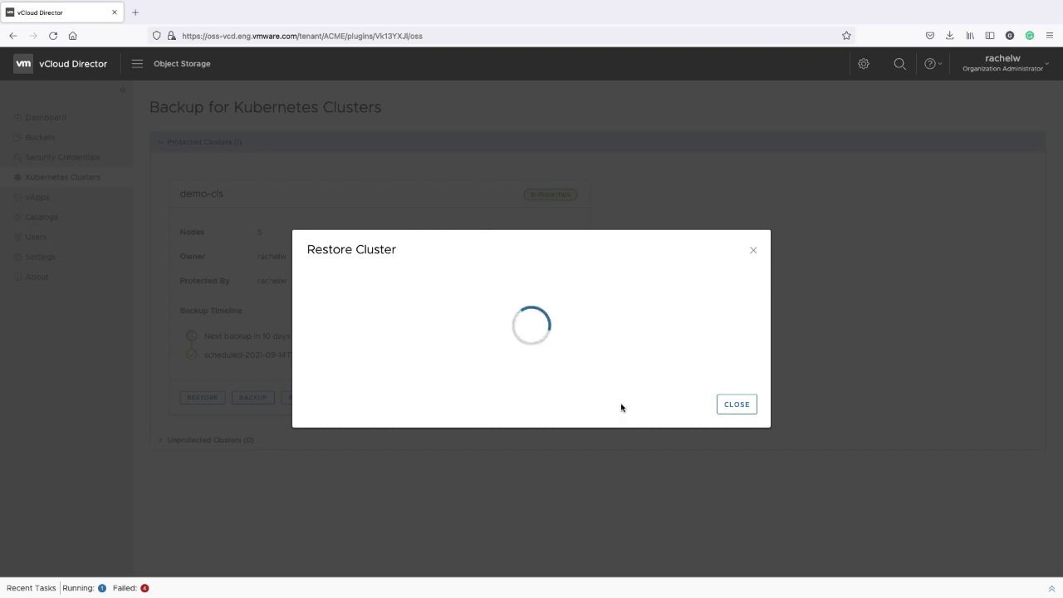
{"action": "left_click", "coordinate": [639, 285]}
{"action": "left_click", "coordinate": [748, 335]}
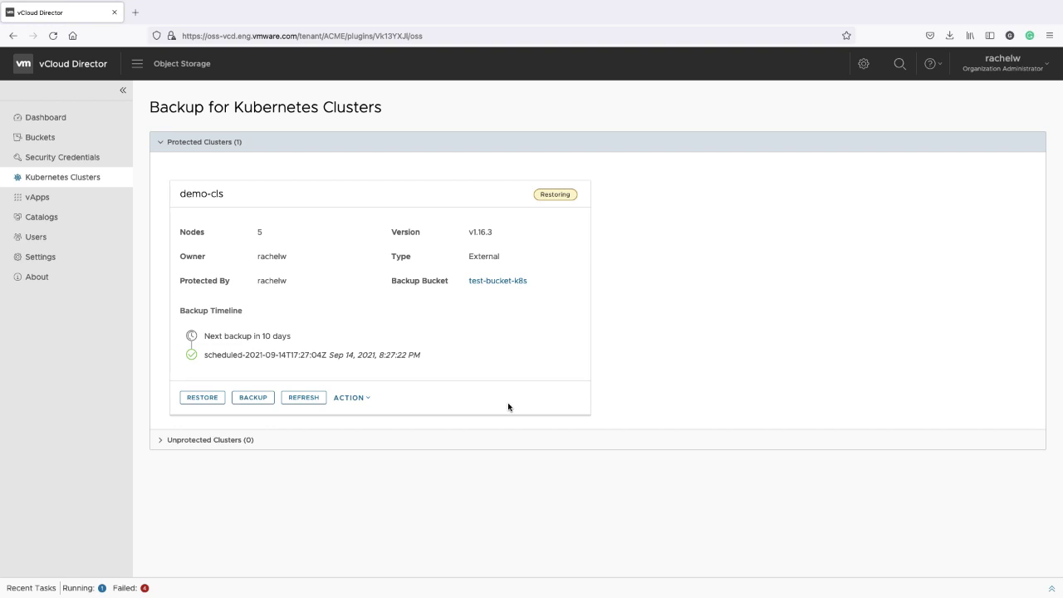
{"action": "left_click", "coordinate": [314, 398]}
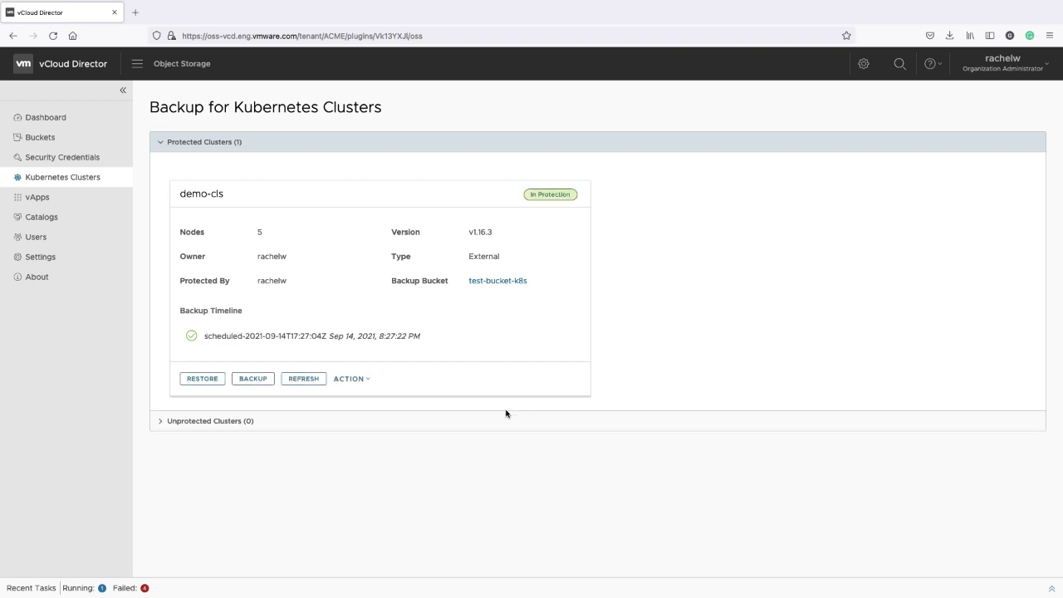
Browse test-bucket-k8s to the restores > default-schedule result folder
{"action": "left_click", "coordinate": [44, 139]}
{"action": "left_click", "coordinate": [200, 244]}
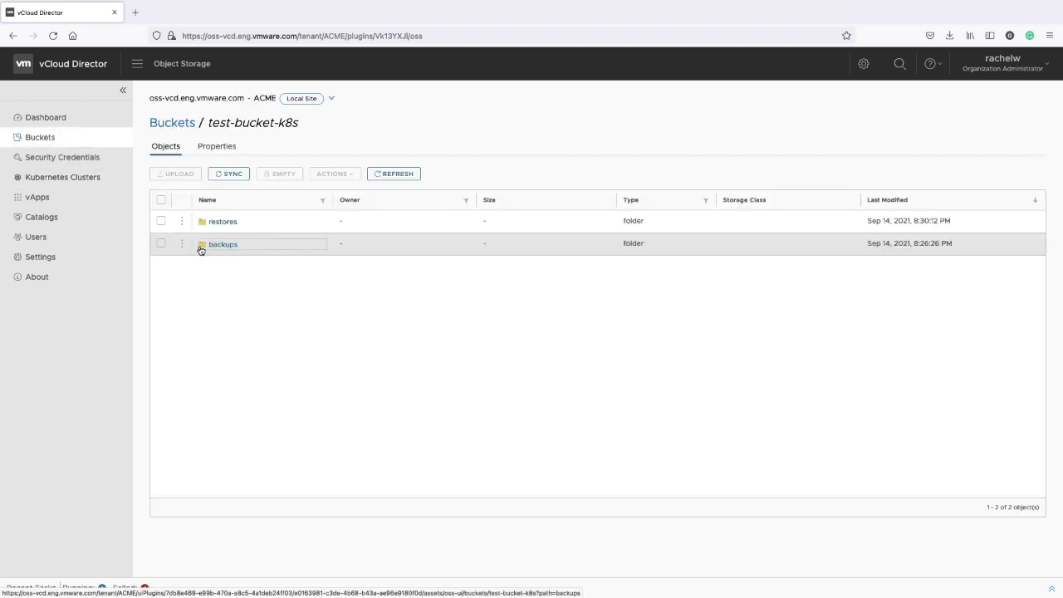
{"action": "left_click", "coordinate": [202, 243]}
{"action": "left_click", "coordinate": [224, 226]}
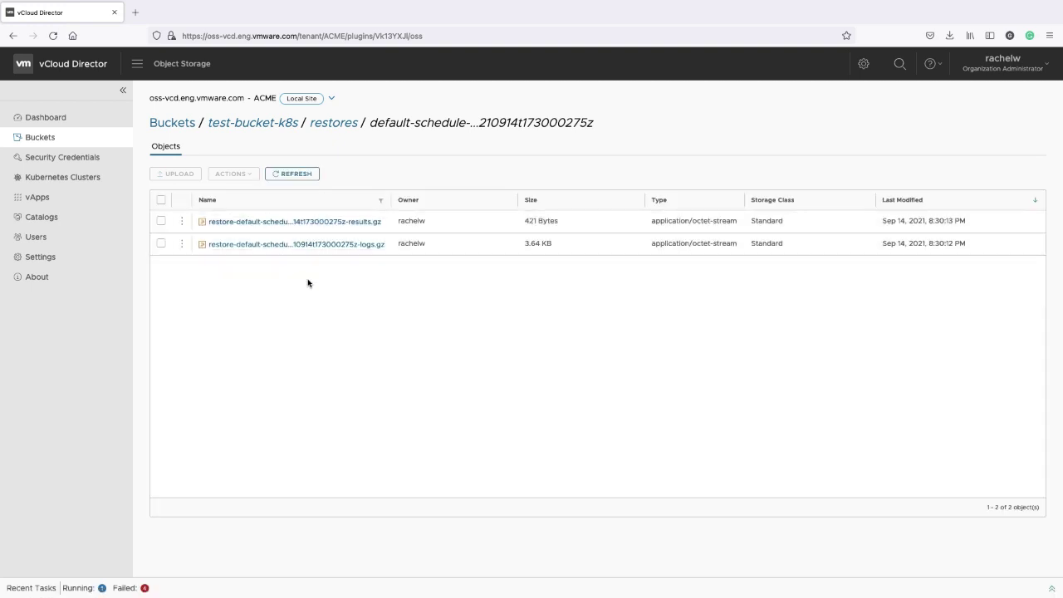
Return to Kubernetes cluster backups and review demo-cls's protection timeline and actions
{"action": "left_click", "coordinate": [66, 177]}
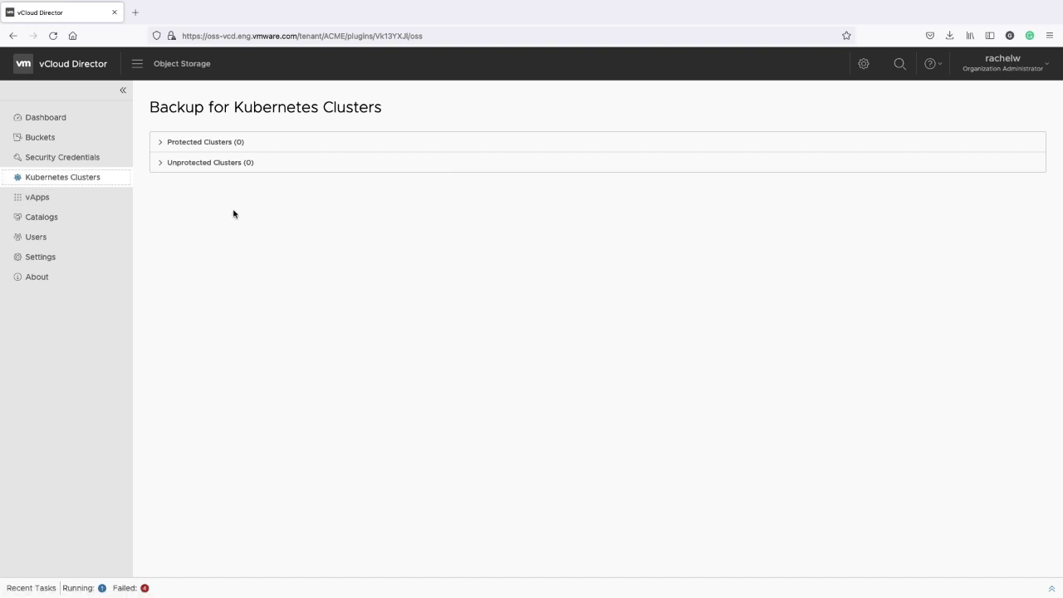
{"action": "left_click", "coordinate": [208, 144]}
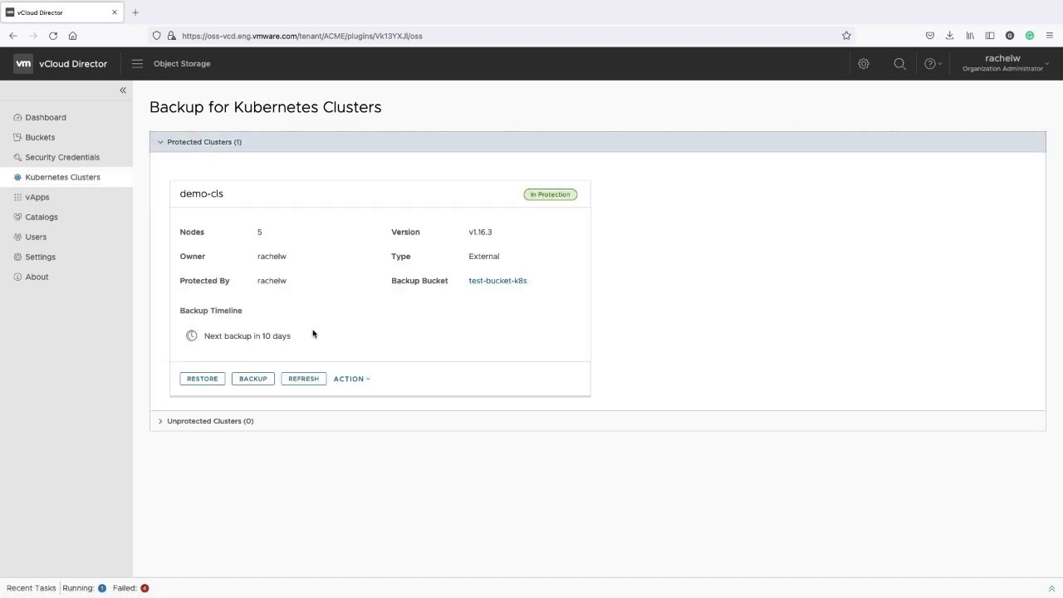
{"action": "left_click", "coordinate": [370, 379]}
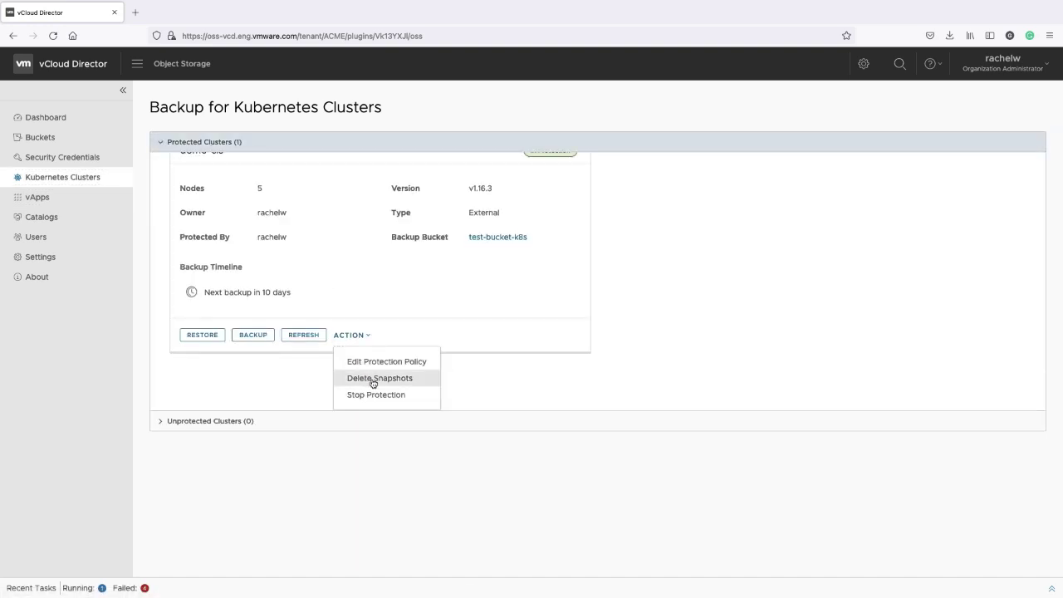
{"action": "left_click", "coordinate": [493, 396]}
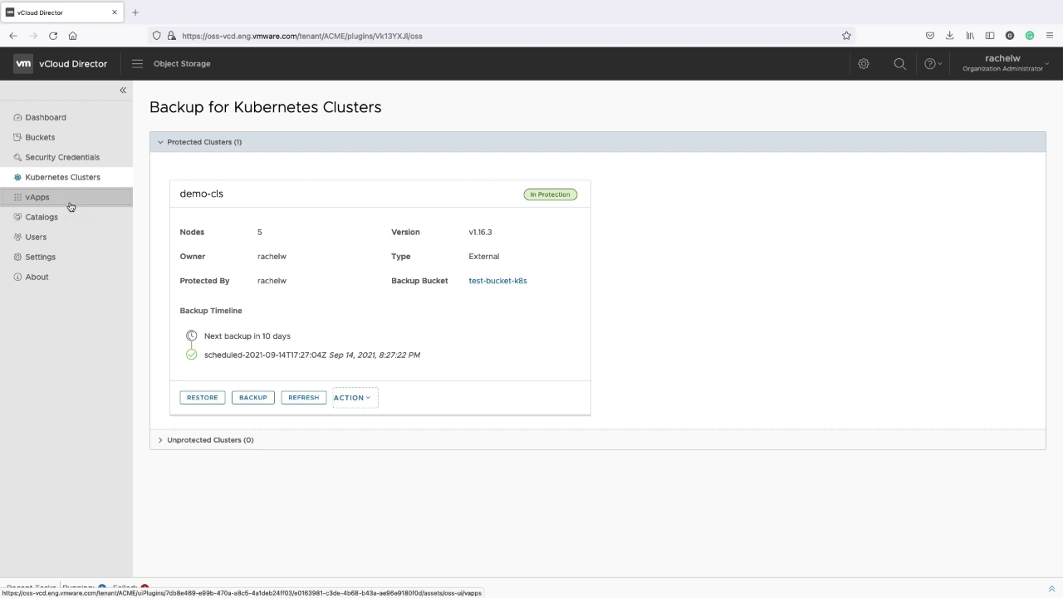
Add Catalog Contributor to the third user's subordinate roles alongside vApp Contributor, then open Settings
{"action": "left_click", "coordinate": [61, 244]}
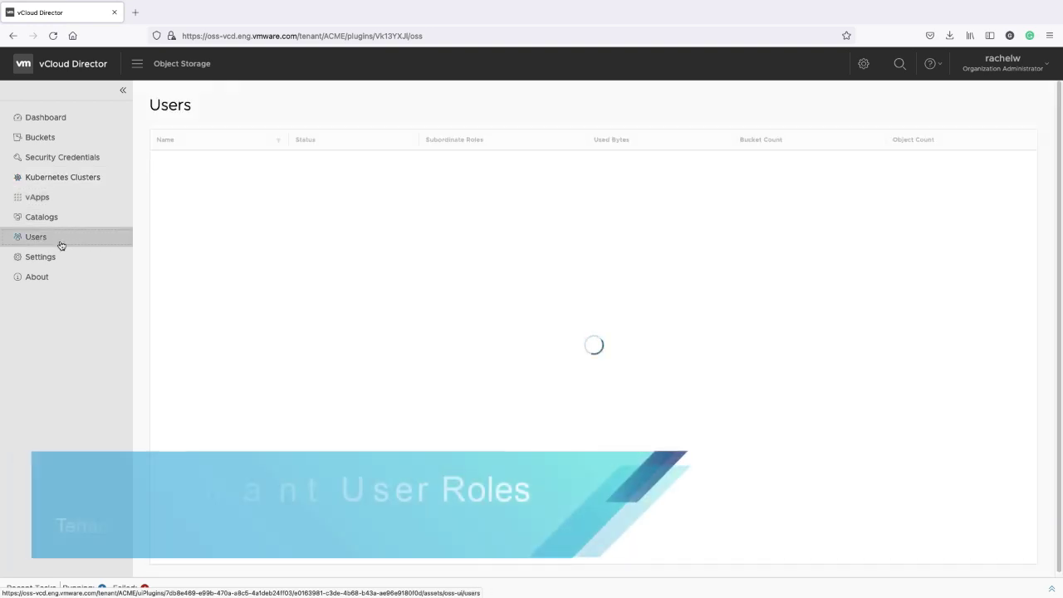
{"action": "left_click", "coordinate": [161, 204]}
{"action": "left_click", "coordinate": [226, 205]}
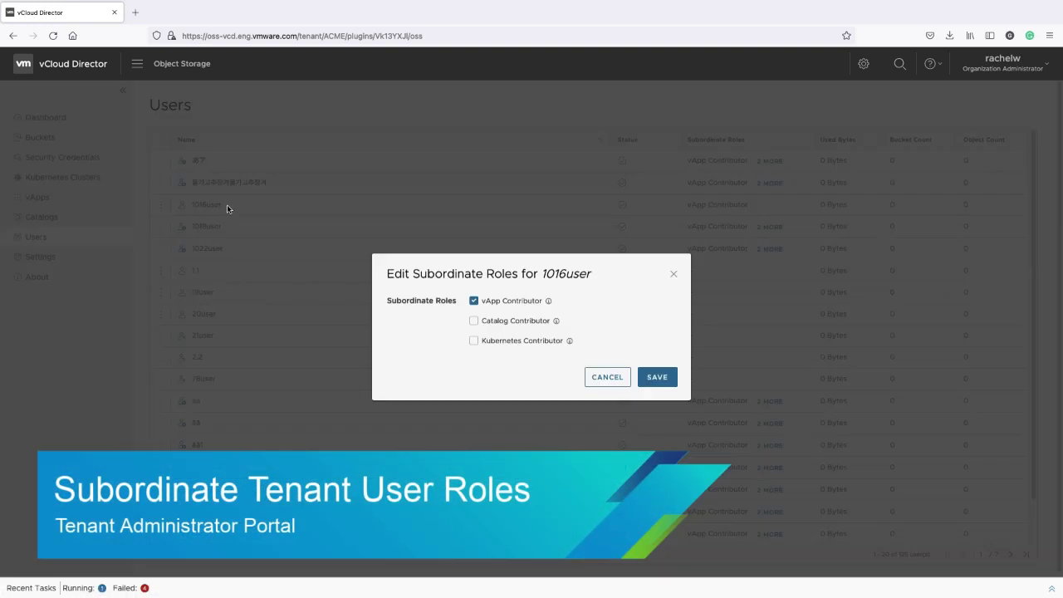
{"action": "left_click", "coordinate": [473, 322]}
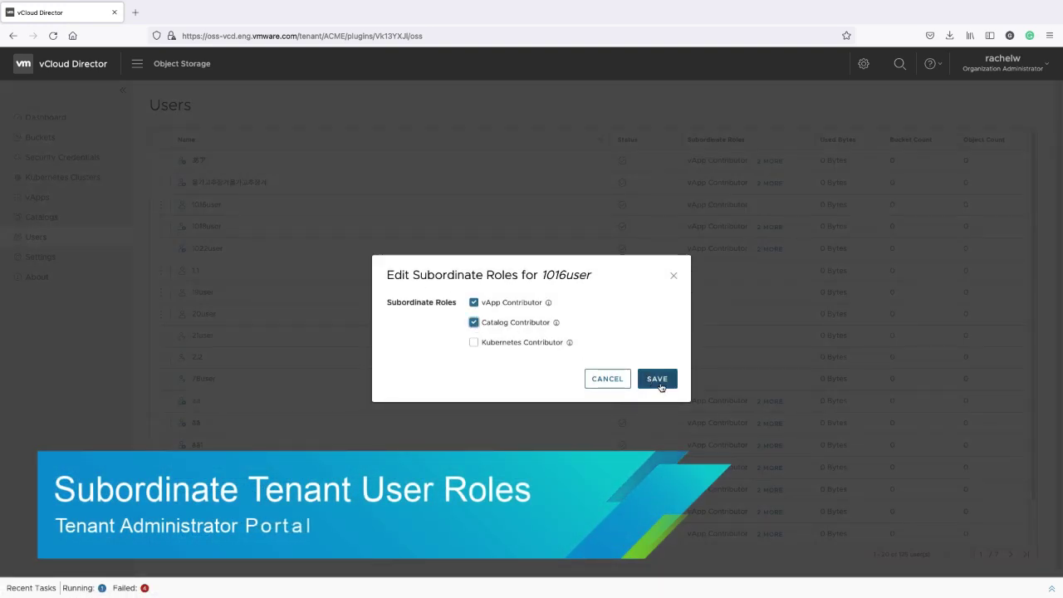
{"action": "left_click", "coordinate": [660, 382]}
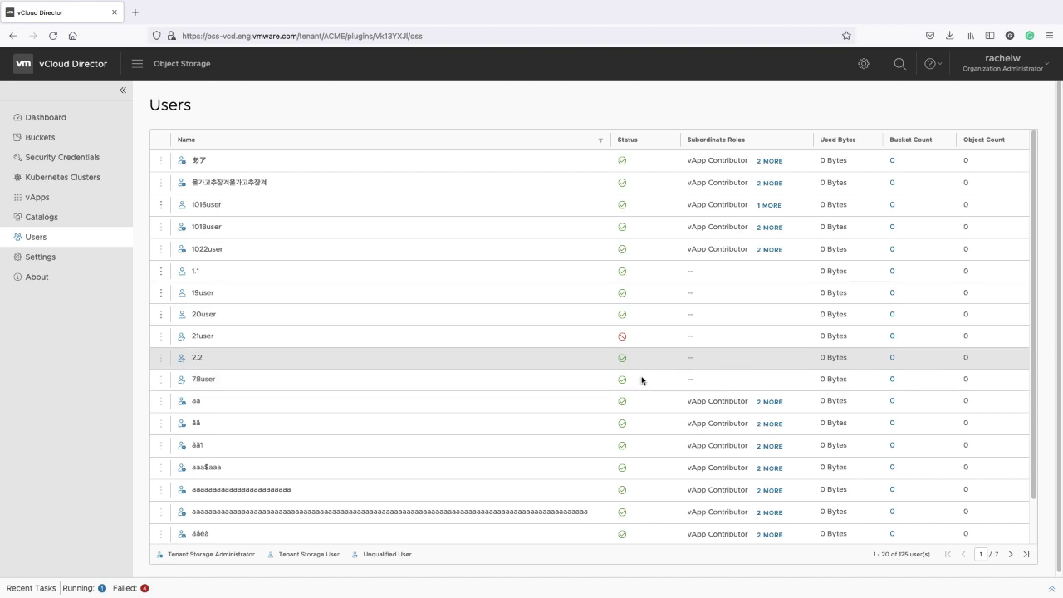
{"action": "left_click", "coordinate": [769, 205]}
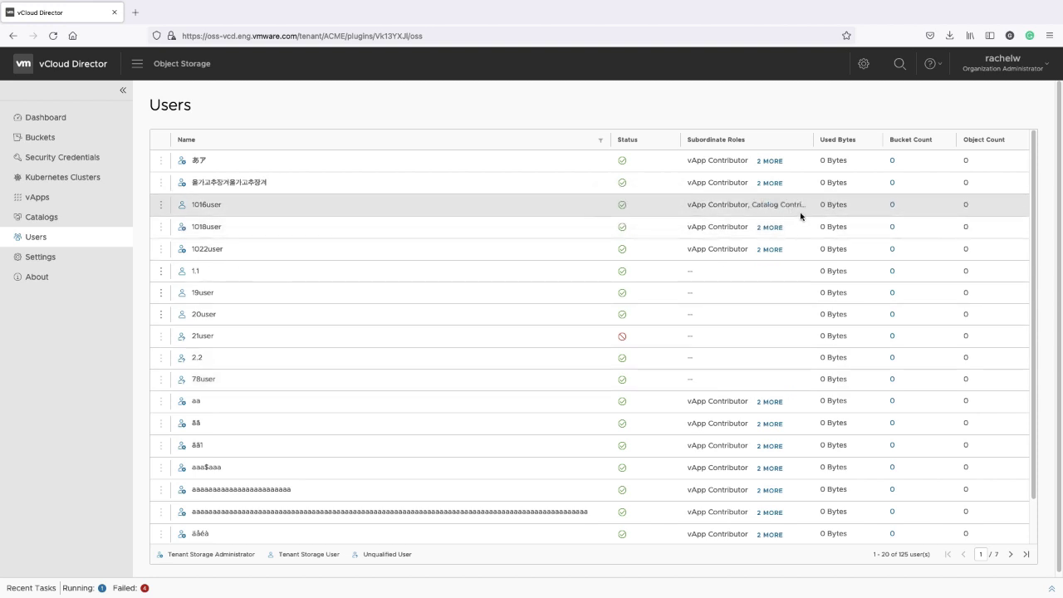
{"action": "left_click", "coordinate": [61, 261]}
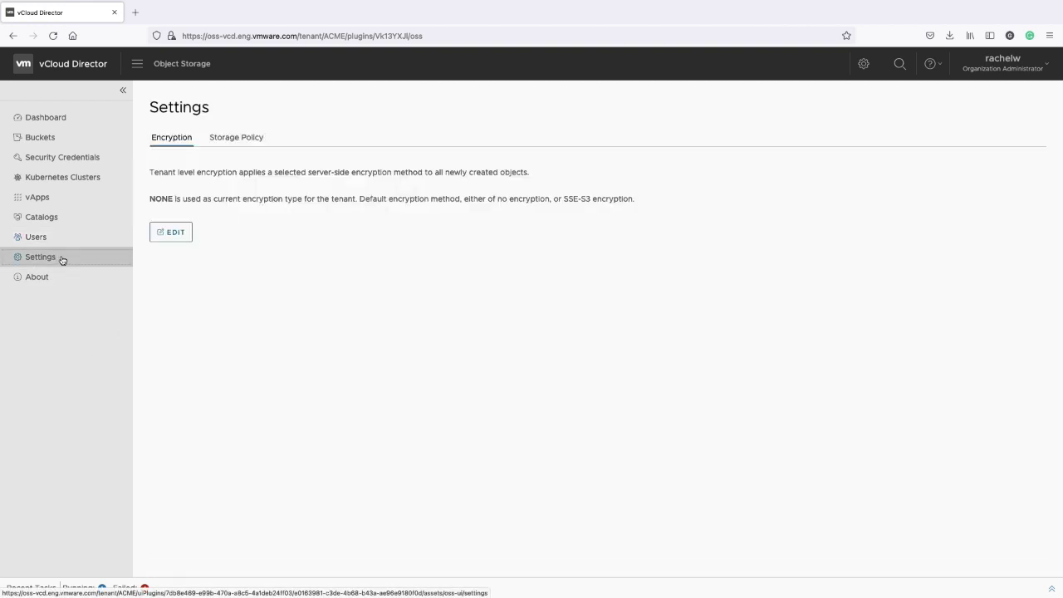
Switch the tenant storage policy from system to the specific policy st-policy-09-14-2021
{"action": "left_click", "coordinate": [246, 139]}
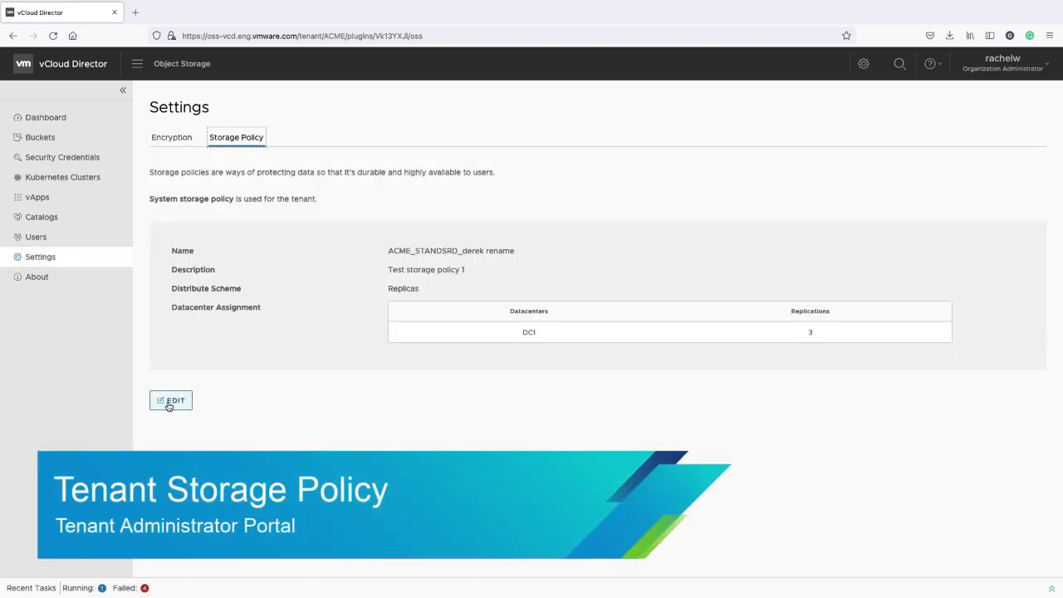
{"action": "left_click", "coordinate": [169, 401]}
{"action": "left_click", "coordinate": [213, 246]}
{"action": "left_click", "coordinate": [343, 244]}
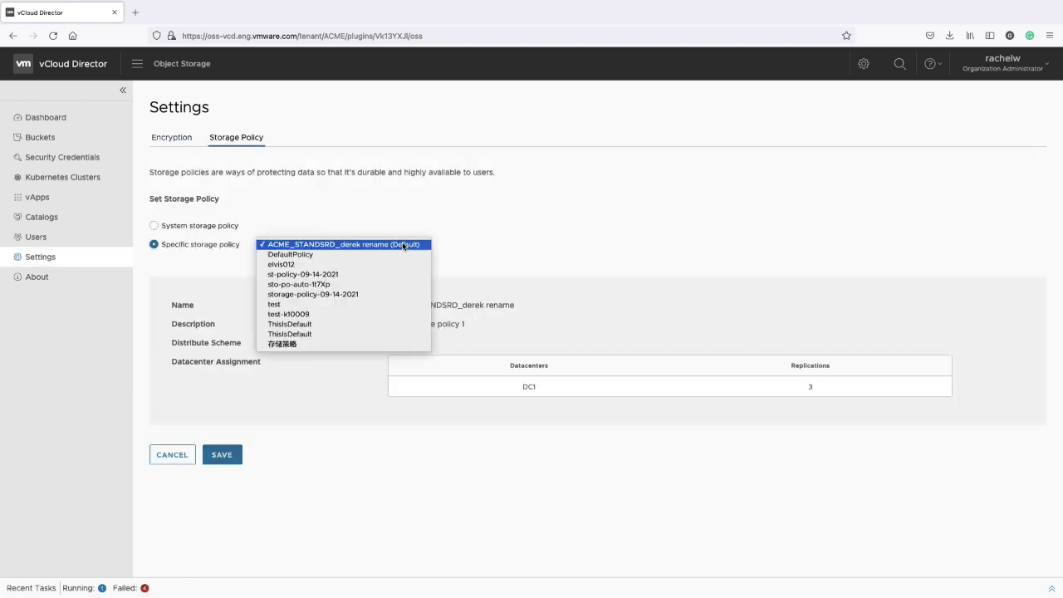
{"action": "left_click", "coordinate": [328, 277]}
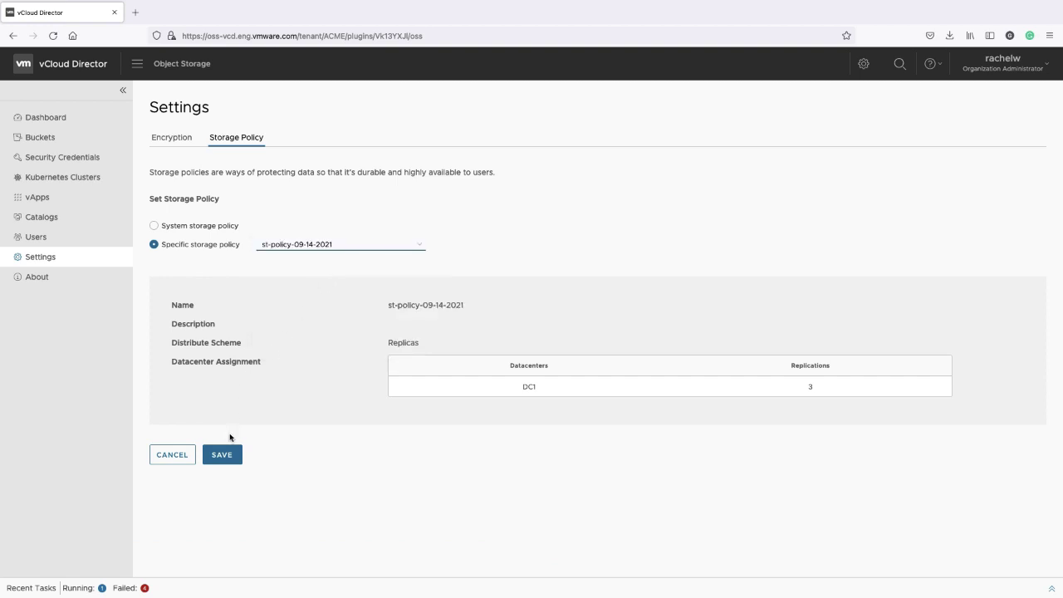
{"action": "left_click", "coordinate": [226, 454]}
{"action": "left_click", "coordinate": [83, 160]}
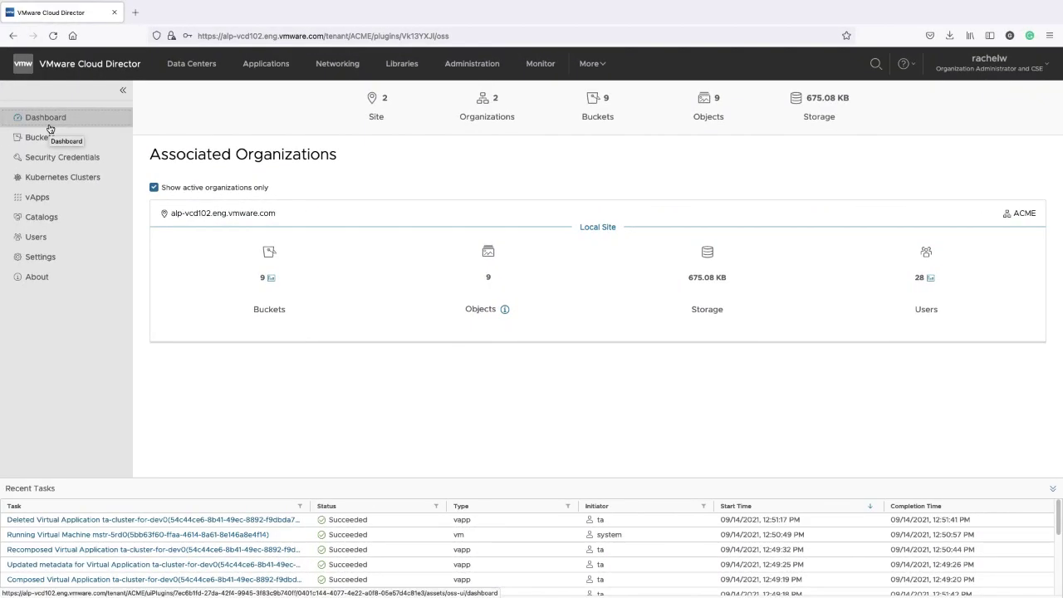
Restore Glacier object failed-values.yaml for 14 days using Expedited Retrieval
{"action": "left_click", "coordinate": [57, 145]}
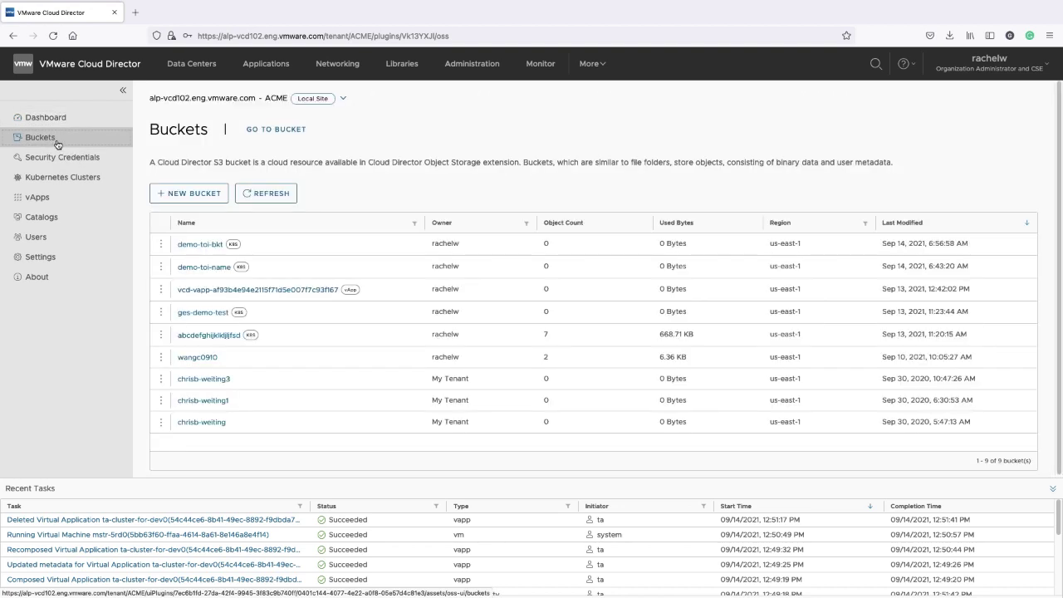
{"action": "left_click", "coordinate": [189, 362]}
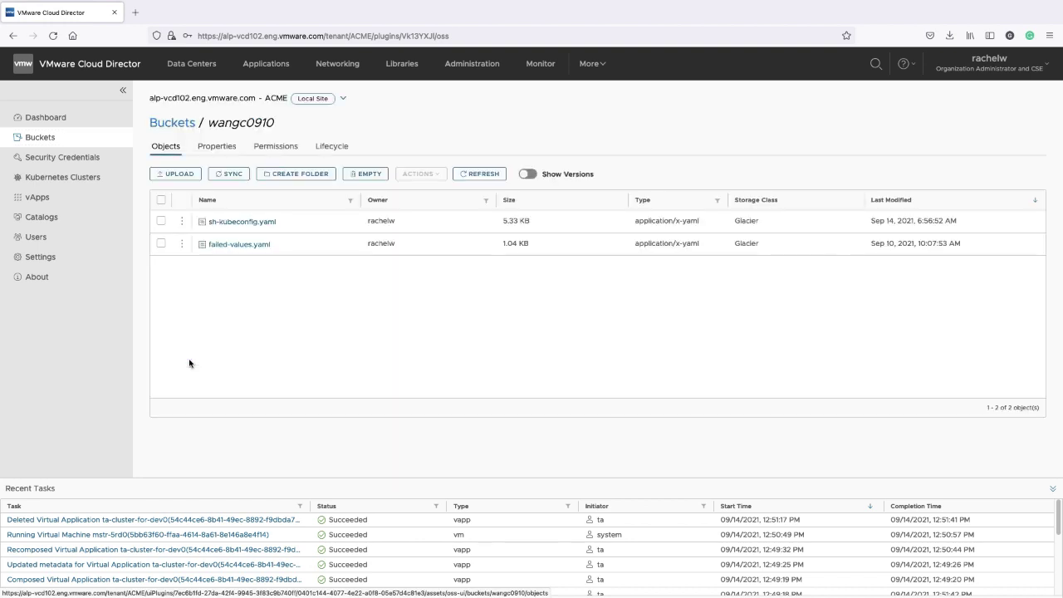
{"action": "left_click", "coordinate": [241, 244]}
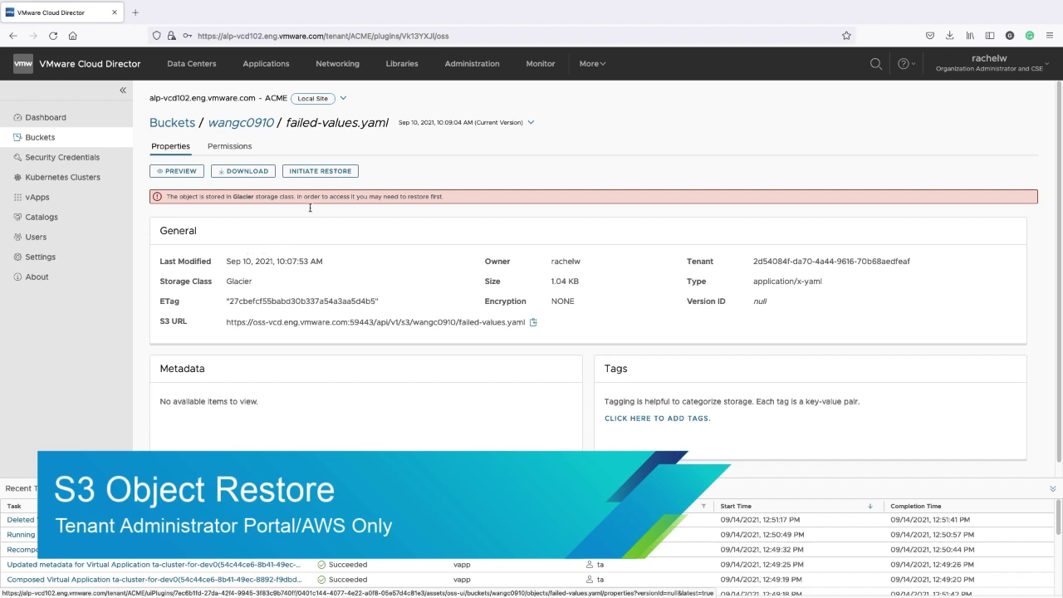
{"action": "left_click", "coordinate": [321, 171]}
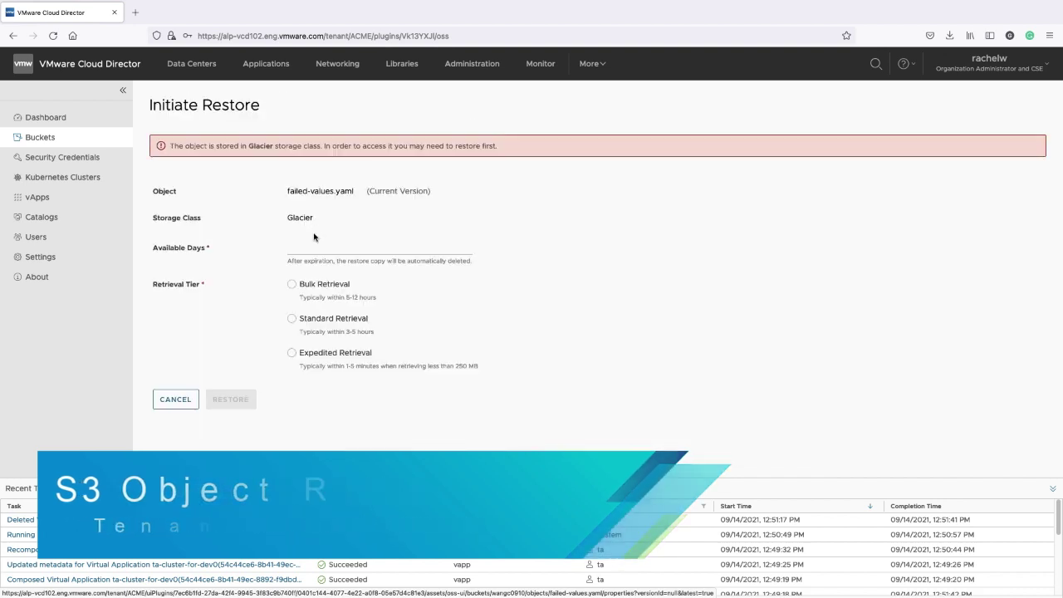
{"action": "left_click", "coordinate": [309, 251]}
{"action": "type", "text": "14"}
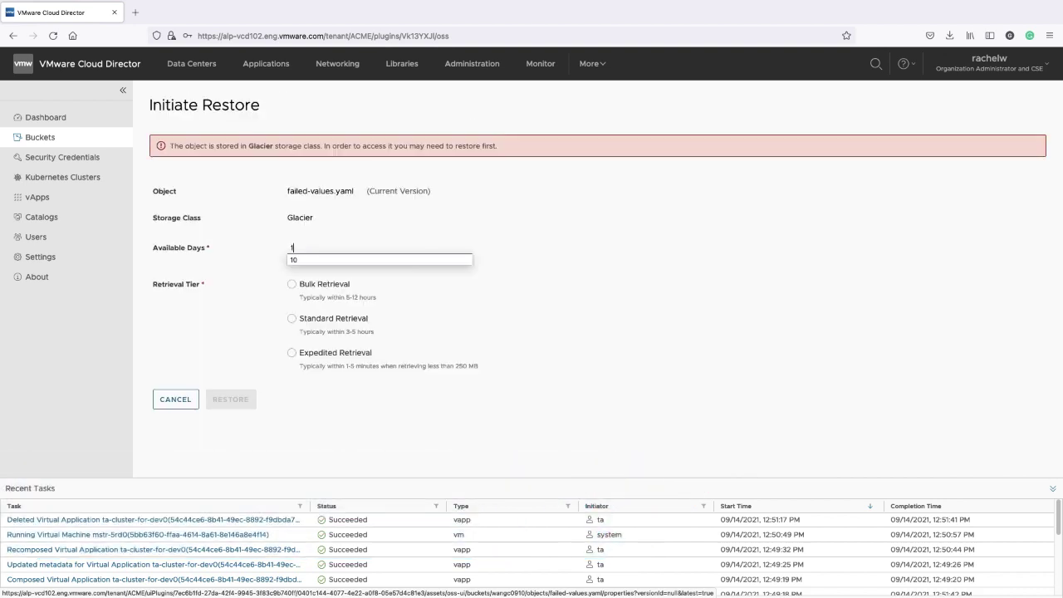
{"action": "left_click", "coordinate": [293, 286]}
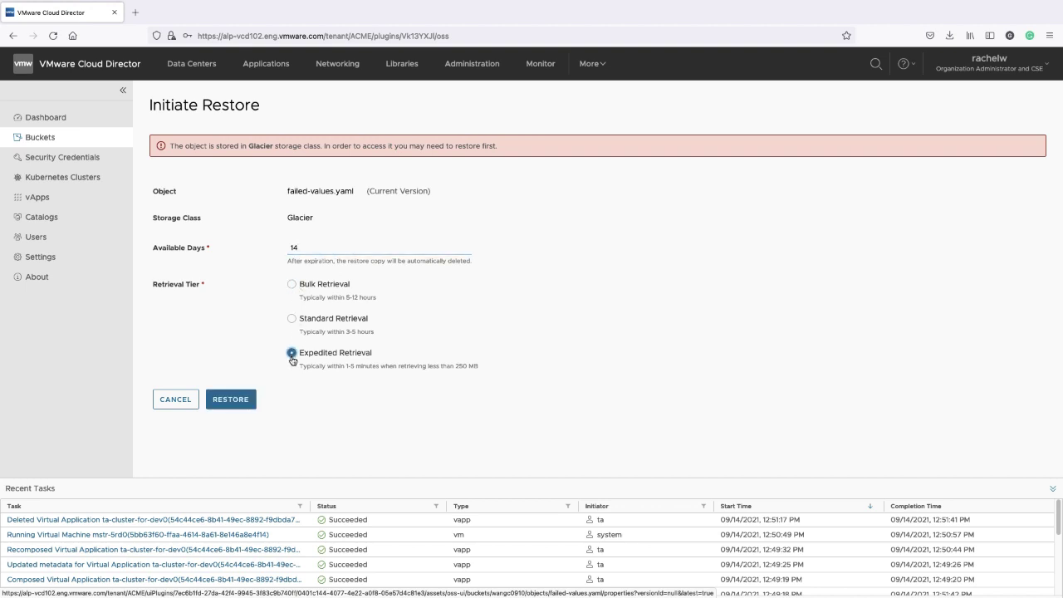
{"action": "left_click", "coordinate": [237, 403]}
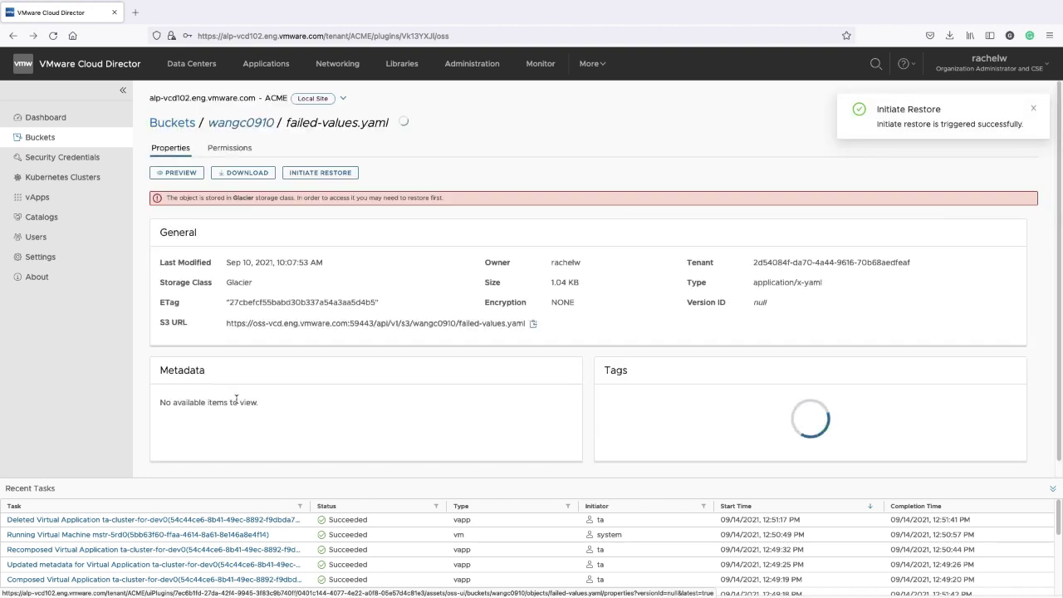